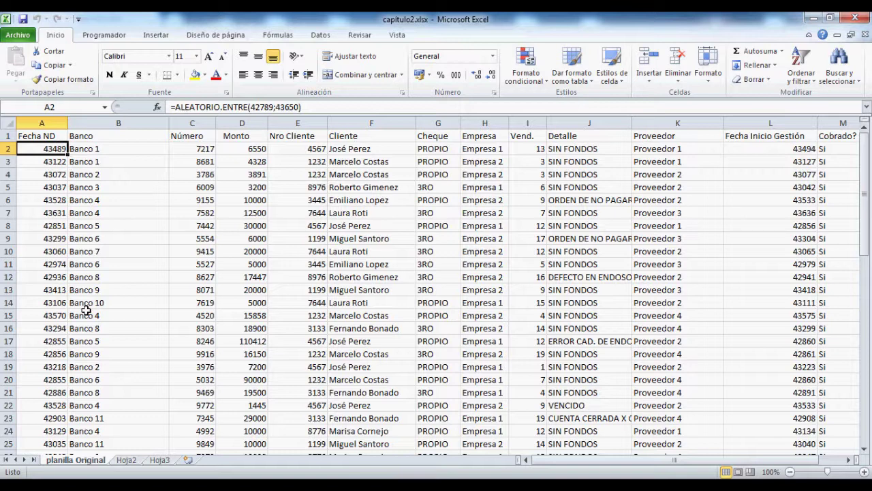
# Recalculate the workbook's formulas to refresh the random values on the planilla Original sheet
pyautogui.press('Down')
pyautogui.press('Right')
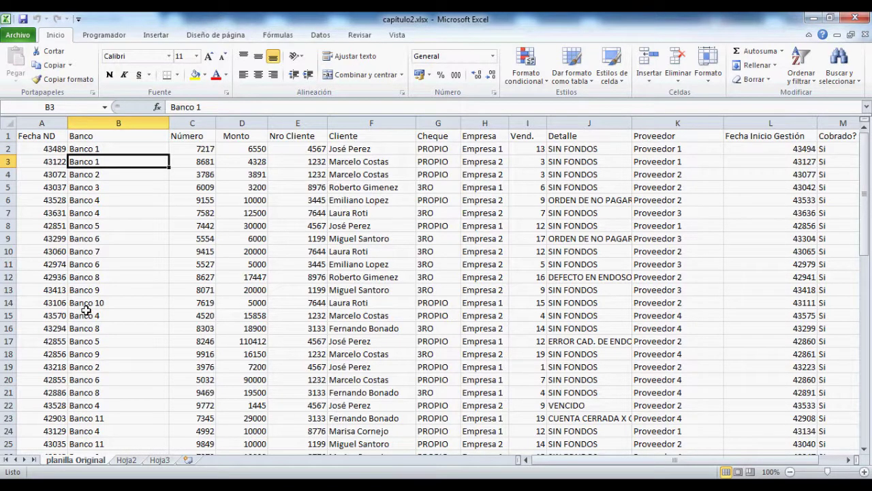
pyautogui.press('Left')
pyautogui.press('Right')
pyautogui.press('Right')
pyautogui.press('Right')
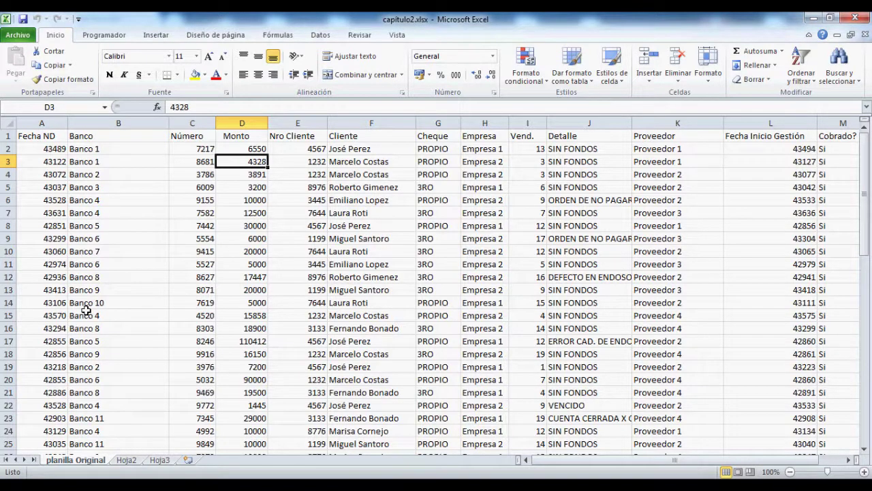
pyautogui.press('F9')
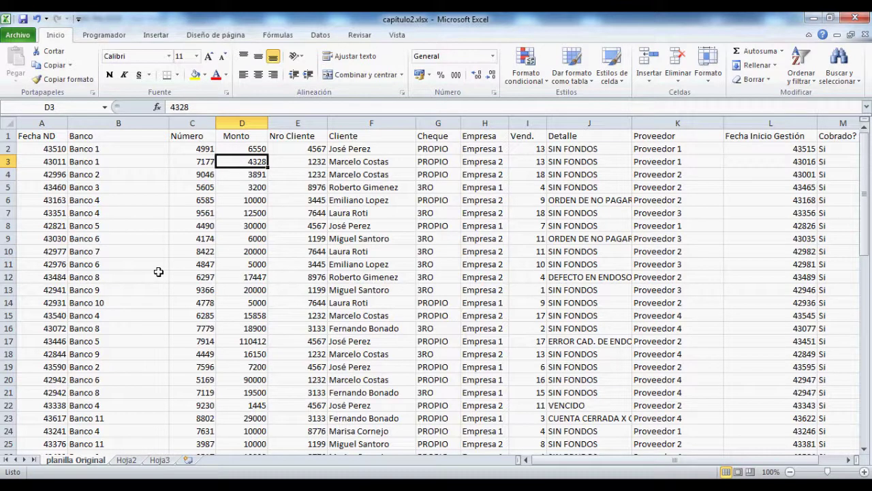
# Examine the entries in the Monto and Banco columns of the planilla Original sheet
pyautogui.click(240, 151)
pyautogui.press('Down')
pyautogui.press('Down')
pyautogui.press('Down')
pyautogui.press('Down')
pyautogui.press('Up')
pyautogui.press('Up')
pyautogui.press('Up')
pyautogui.press('Up')
pyautogui.press('Left')
pyautogui.press('Left')
pyautogui.press('Down')
pyautogui.press('Down')
pyautogui.press('Down')
pyautogui.press('Down')
pyautogui.press('Down')
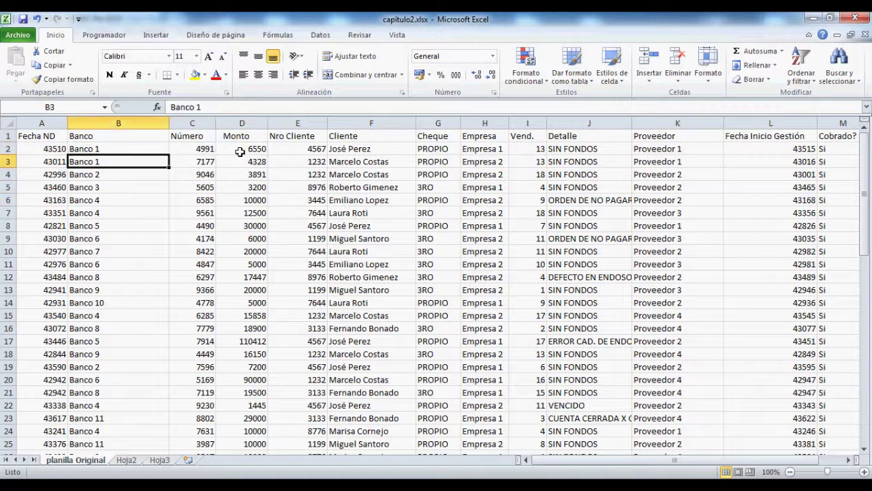
pyautogui.press('Up')
pyautogui.press('Up')
pyautogui.press('Up')
pyautogui.press('Up')
pyautogui.press('Up')
pyautogui.press('Right')
pyautogui.press('Right')
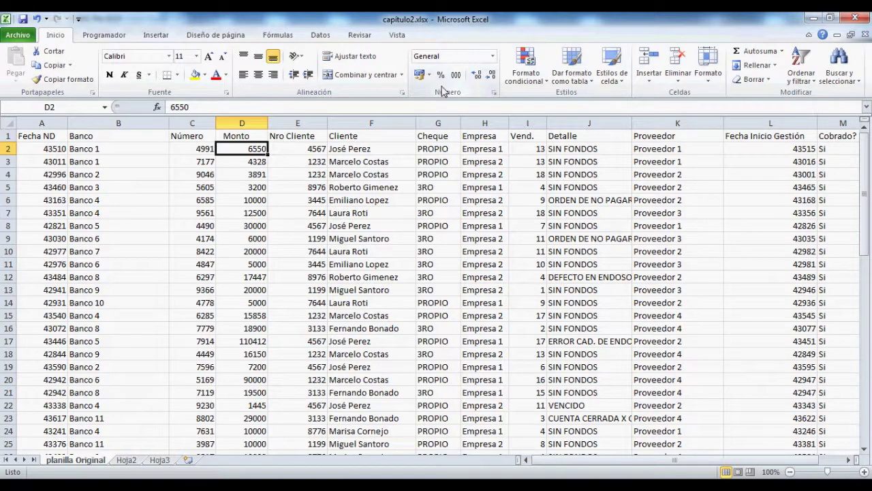
pyautogui.press('Down')
pyautogui.press('Up')
pyautogui.press('Down')
pyautogui.press('Down')
pyautogui.press('Up')
pyautogui.press('Up')
pyautogui.press('Down')
pyautogui.press('Up')
# Try the Número format on the first Monto value in D2 and undo it
pyautogui.click(493, 56)
pyautogui.click(485, 104)
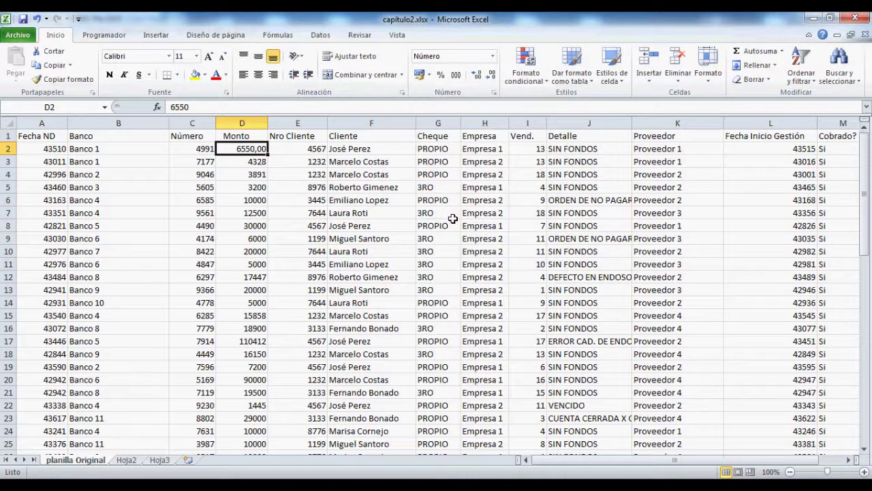
pyautogui.hotkey('ctrl', 'z')
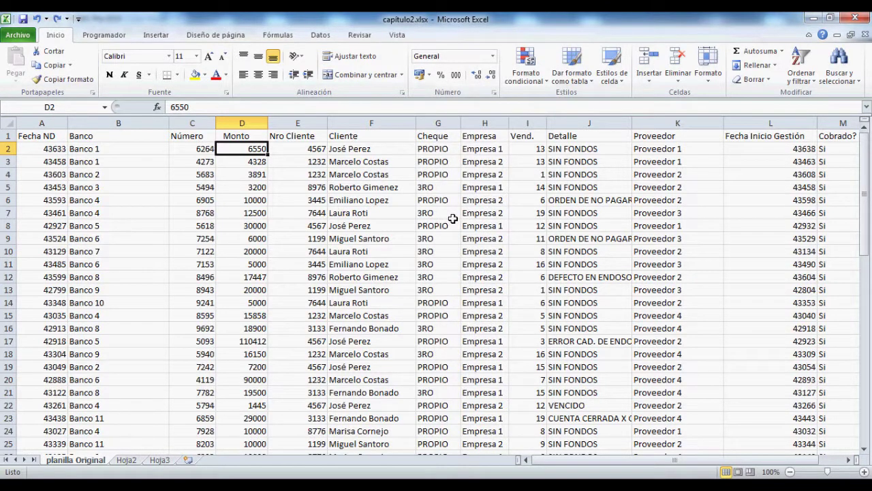
# Apply the Número format to all the Monto values in D2:D42
pyautogui.hotkey('ctrl', 'shift', 'Down')
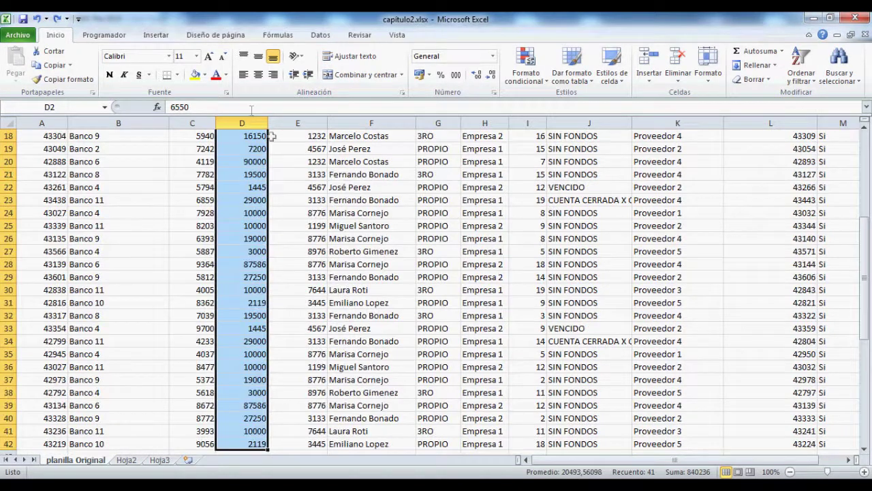
pyautogui.scroll(6, 266, 222)
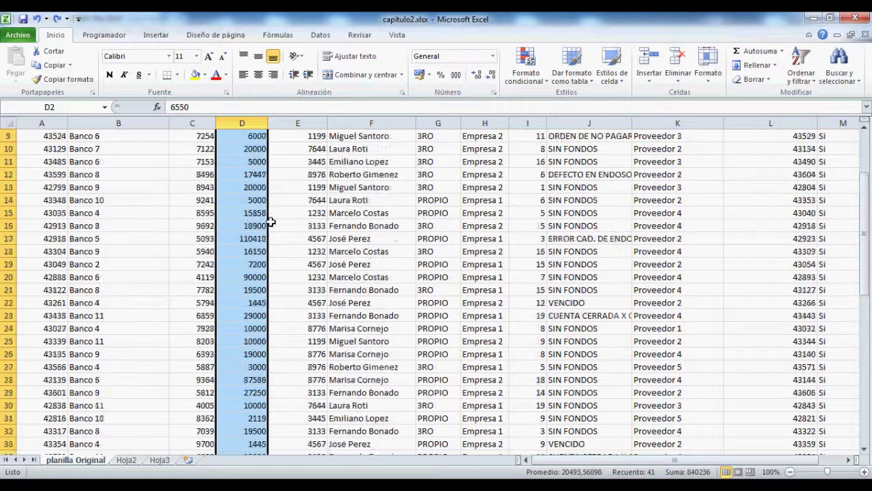
pyautogui.click(492, 56)
pyautogui.click(478, 103)
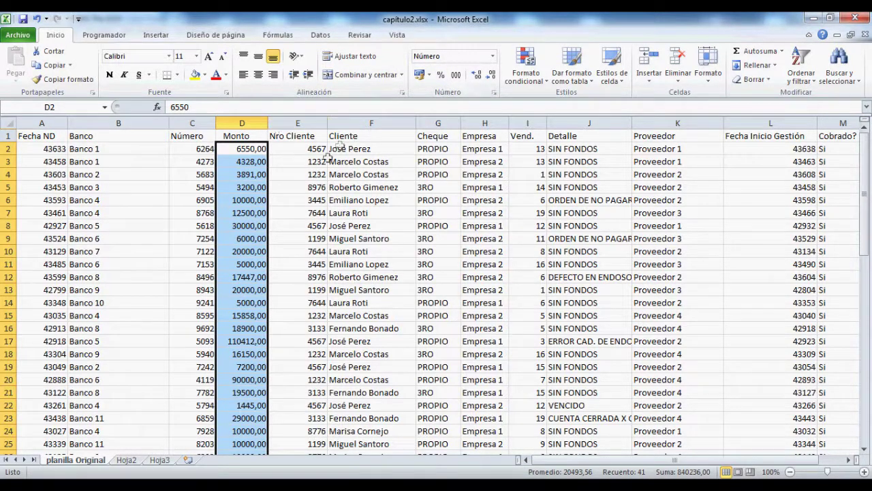
# Review the number formats available for the text entries in the Cliente column, F2:F42
pyautogui.click(353, 150)
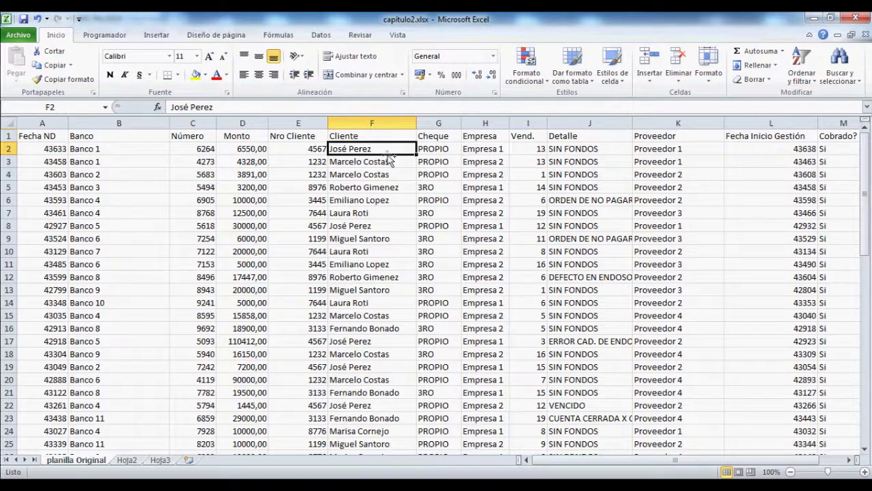
pyautogui.hotkey('ctrl', 'shift', 'Down')
pyautogui.click(494, 56)
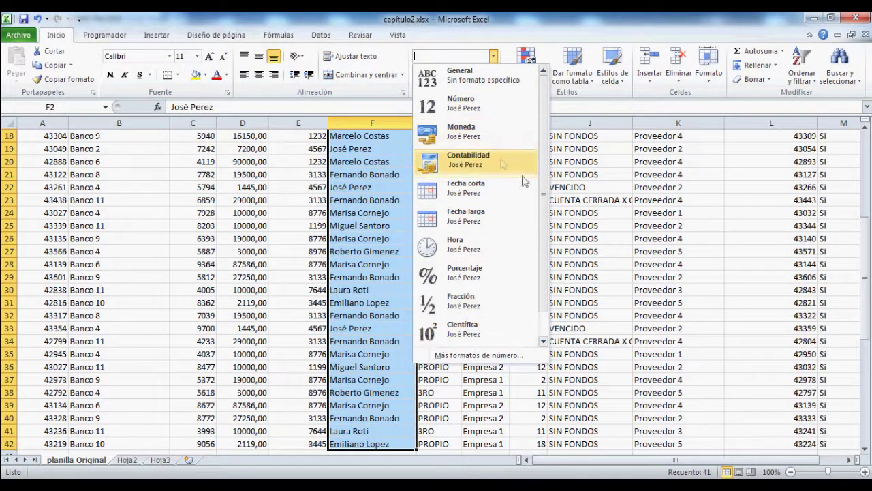
pyautogui.scroll(-1, 542, 197)
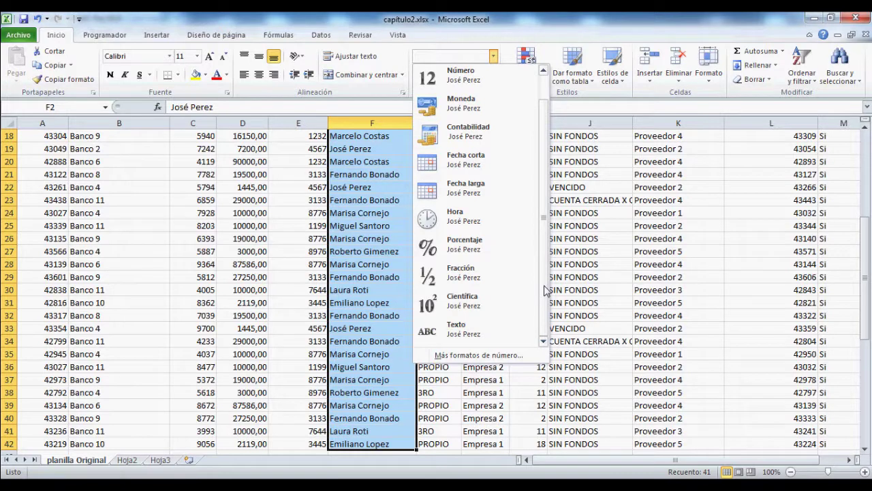
pyautogui.click(541, 20)
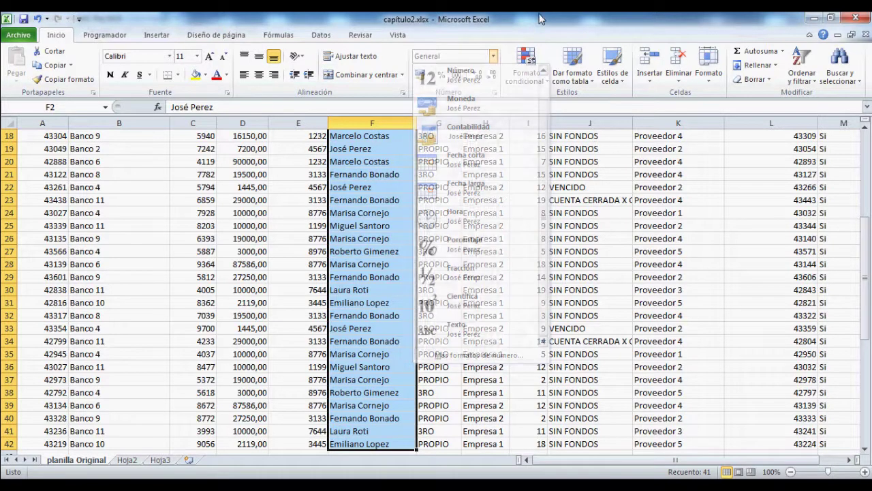
pyautogui.click(365, 150)
pyautogui.scroll(6, 436, 136)
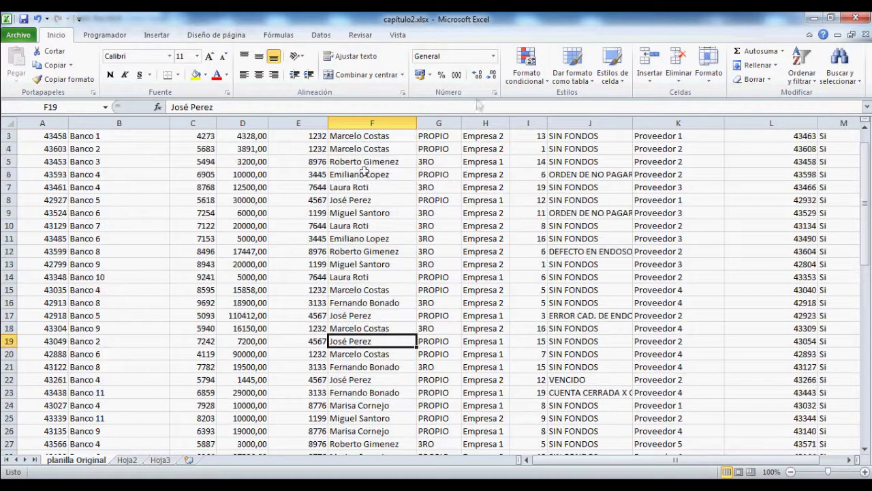
# Set the Monto values in D2:D42 back to the General format
pyautogui.click(238, 149)
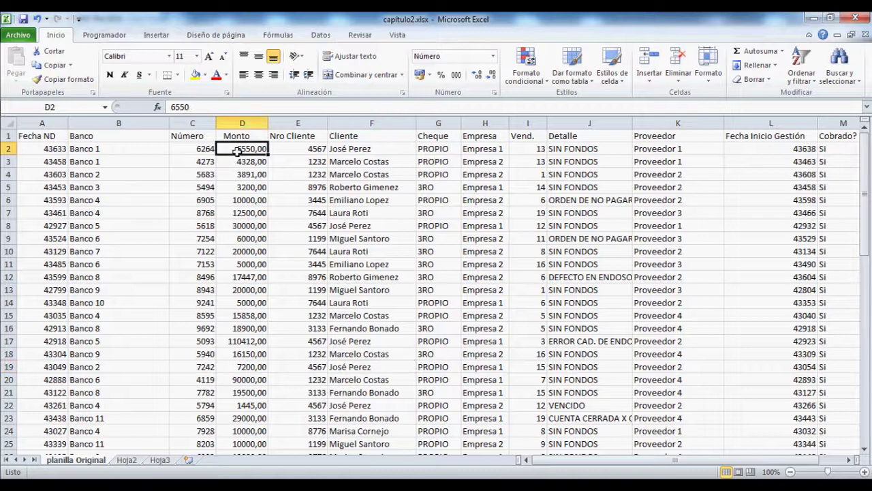
pyautogui.hotkey('ctrl', 'shift', 'Down')
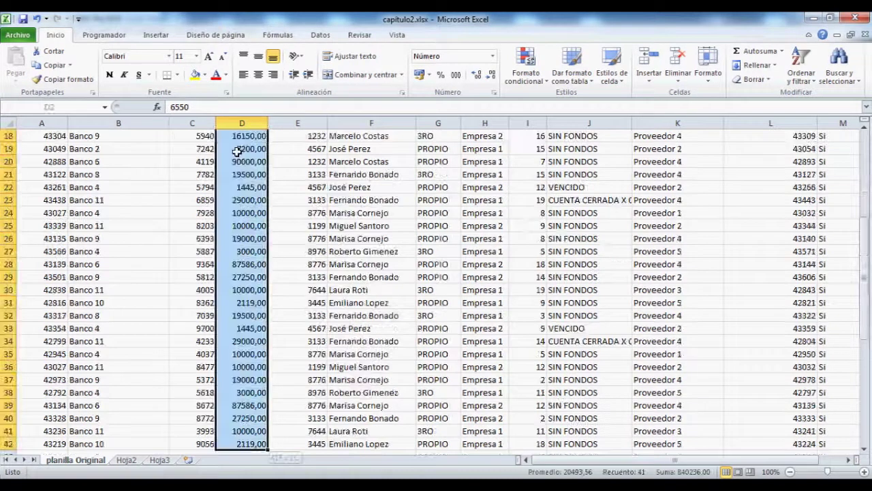
pyautogui.click(493, 57)
pyautogui.click(463, 76)
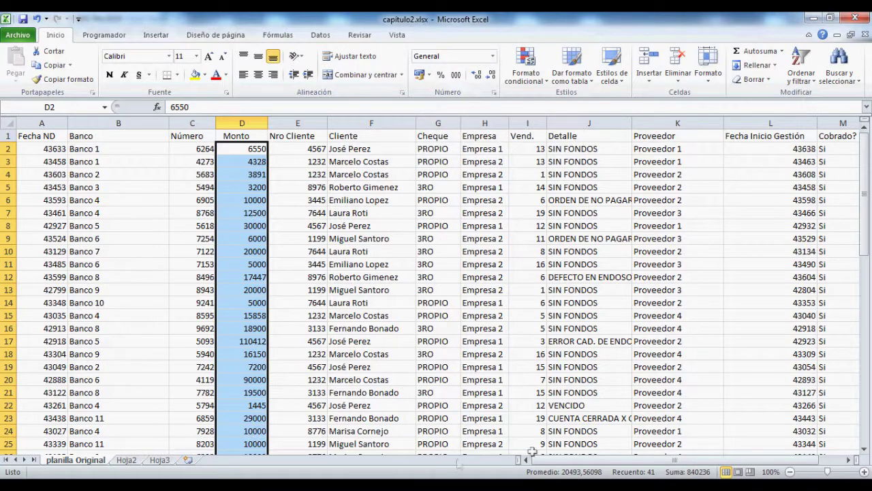
# Format all the Fecha Inicio Gestión values from L2 down as Fecha corta
pyautogui.moveTo(552, 460); pyautogui.dragTo(580, 463)
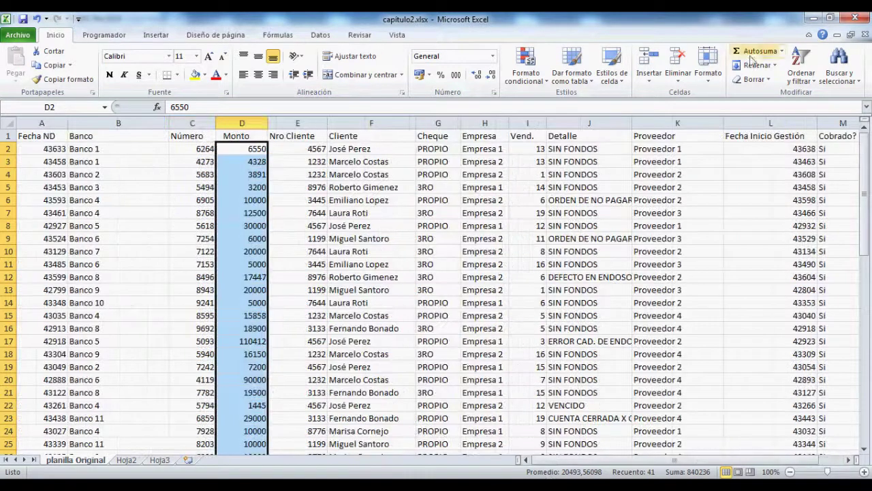
pyautogui.click(747, 150)
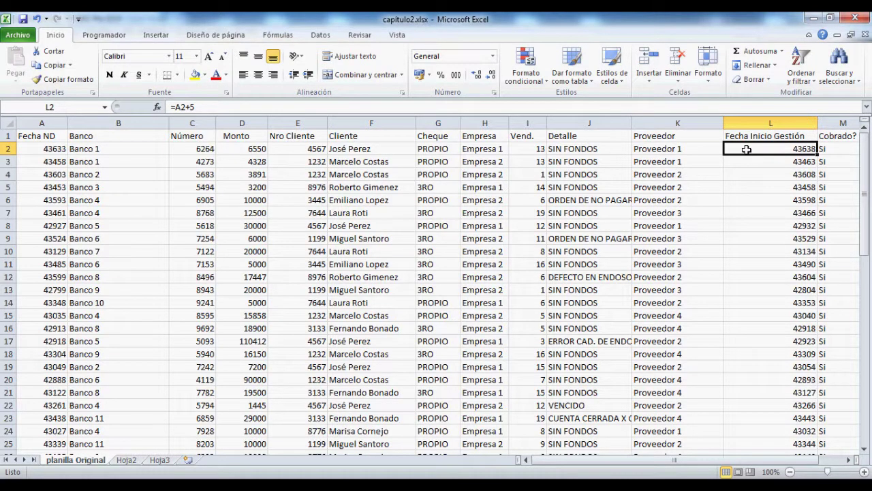
pyautogui.hotkey('ctrl', 'shift', 'Down')
pyautogui.scroll(6, 773, 171)
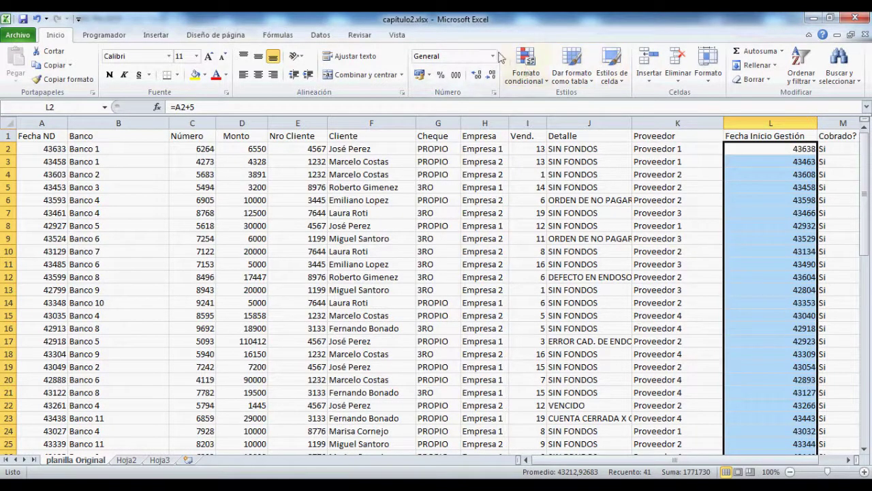
pyautogui.click(493, 59)
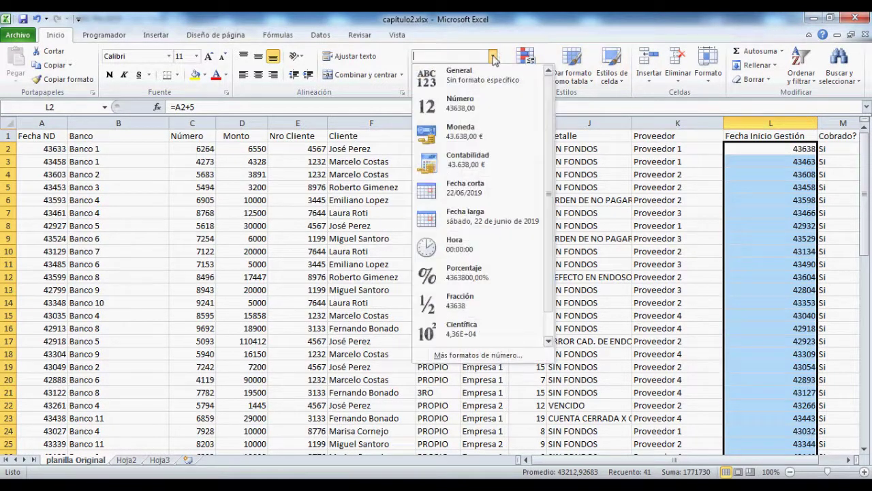
pyautogui.click(483, 191)
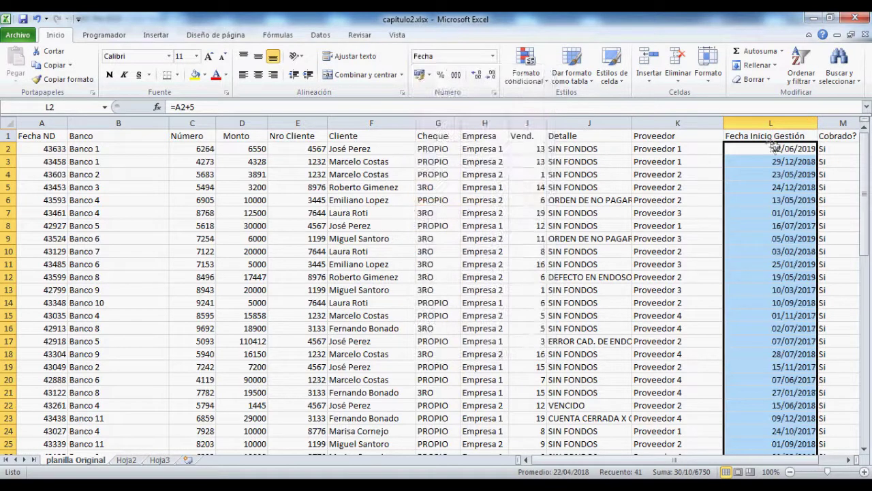
# Format the Fecha ND values in A2:A42 as Fecha corta
pyautogui.click(44, 151)
pyautogui.hotkey('ctrl', 'shift', 'Down')
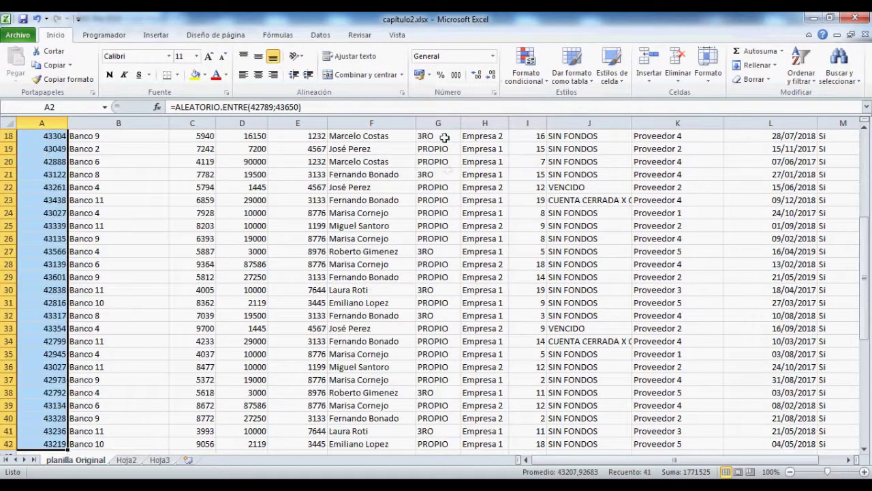
pyautogui.click(492, 57)
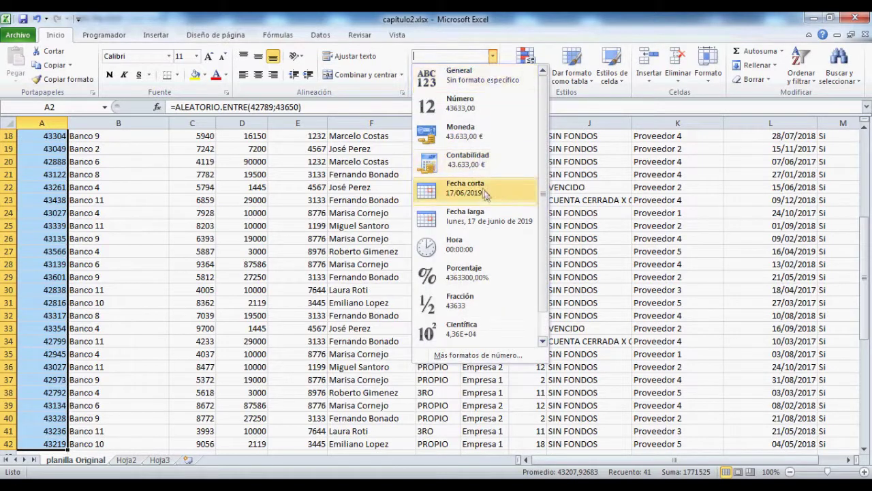
pyautogui.click(482, 193)
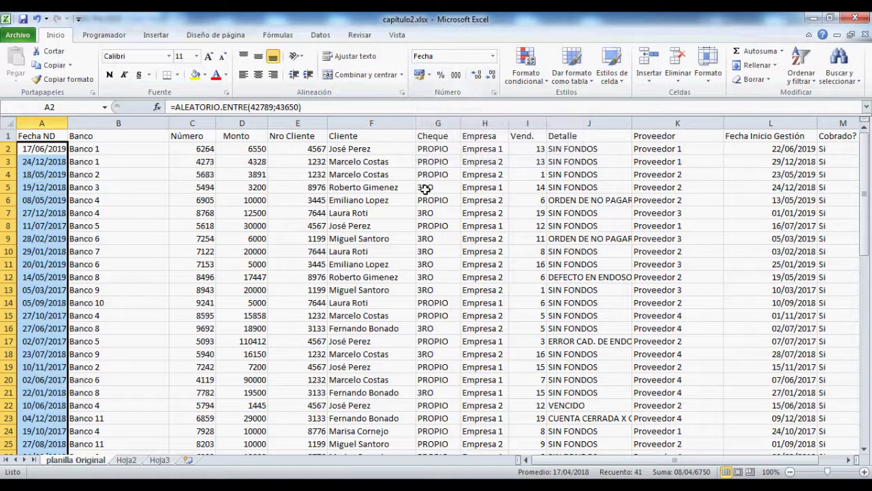
# Switch to Hoja2 and examine the values in its Número and Monto columns
pyautogui.hotkey('ctrl', 'pagedown')
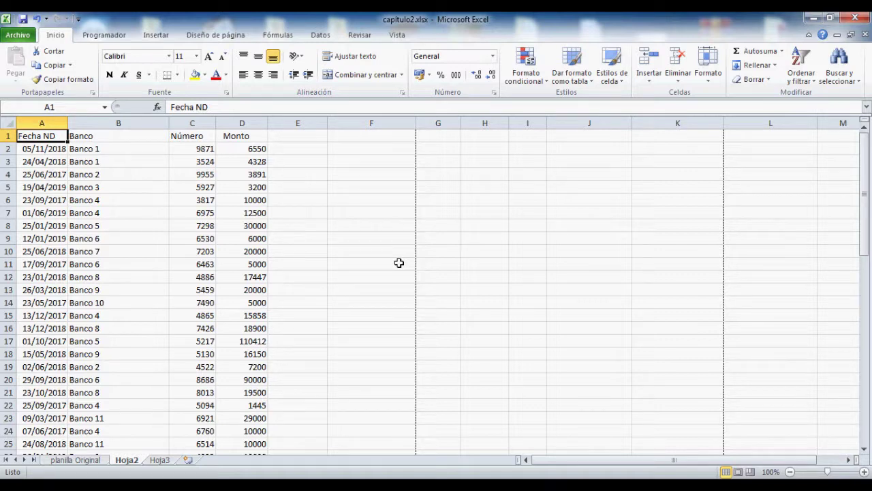
pyautogui.press('Right')
pyautogui.press('Right')
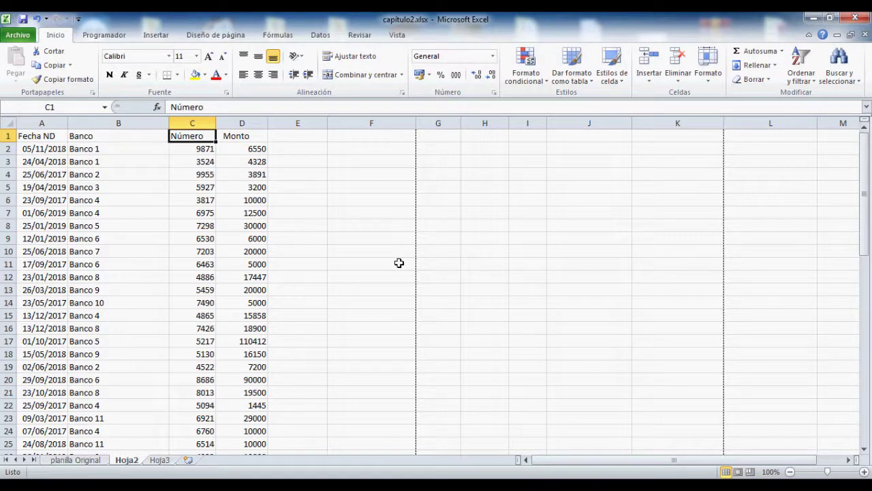
pyautogui.press('Right')
pyautogui.press('Left')
pyautogui.press('Down')
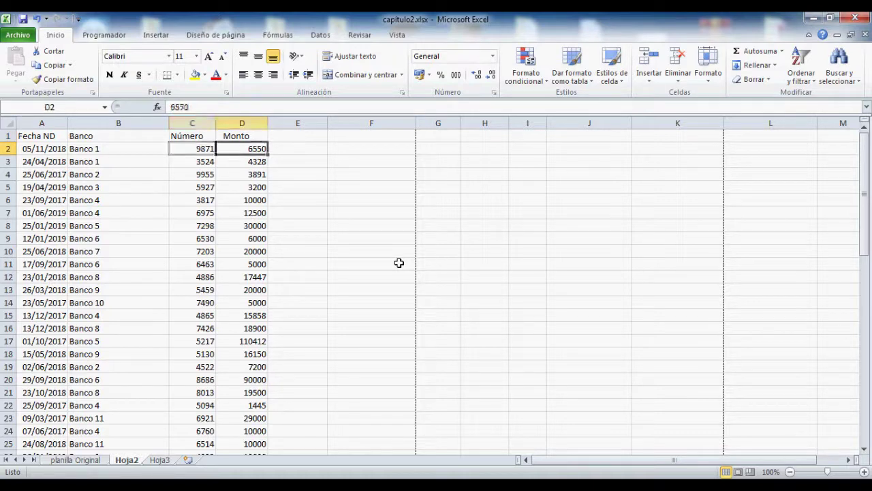
pyautogui.press('Down')
pyautogui.press('Right')
pyautogui.press('Left')
pyautogui.press('Up')
pyautogui.press('Up')
pyautogui.press('Down')
pyautogui.press('Down')
pyautogui.press('Right')
pyautogui.press('Up')
pyautogui.press('Up')
pyautogui.press('Down')
pyautogui.press('Left')
pyautogui.press('Up')
pyautogui.press('Down')
pyautogui.press('Down')
pyautogui.press('Down')
pyautogui.press('Down')
pyautogui.press('Down')
pyautogui.press('Down')
pyautogui.press('Down')
pyautogui.press('Down')
pyautogui.press('Up')
pyautogui.press('Up')
pyautogui.press('Up')
pyautogui.press('Up')
pyautogui.press('Up')
pyautogui.press('Up')
pyautogui.press('Up')
pyautogui.press('Up')
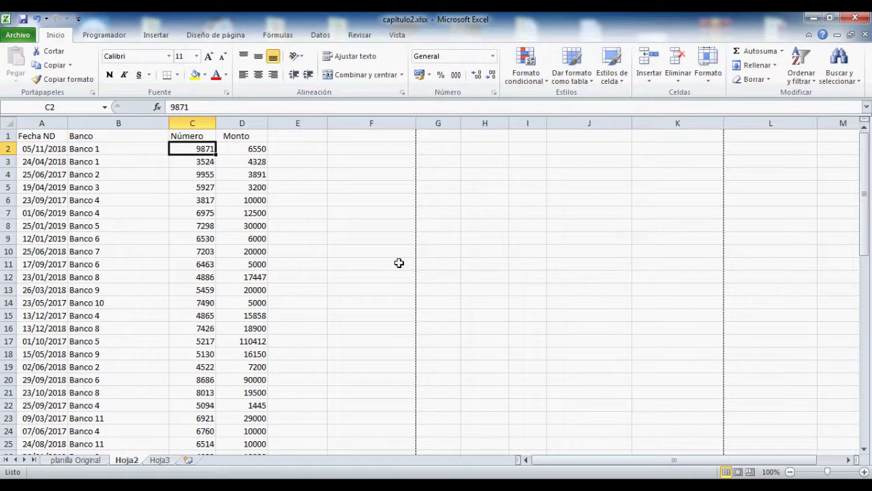
pyautogui.press('Down')
pyautogui.press('Left')
pyautogui.press('Left')
pyautogui.press('Right')
pyautogui.press('Right')
pyautogui.press('Up')
# Review the number formats available for the Número values in C2:C42 on Hoja2
pyautogui.hotkey('ctrl', 'shift', 'Down')
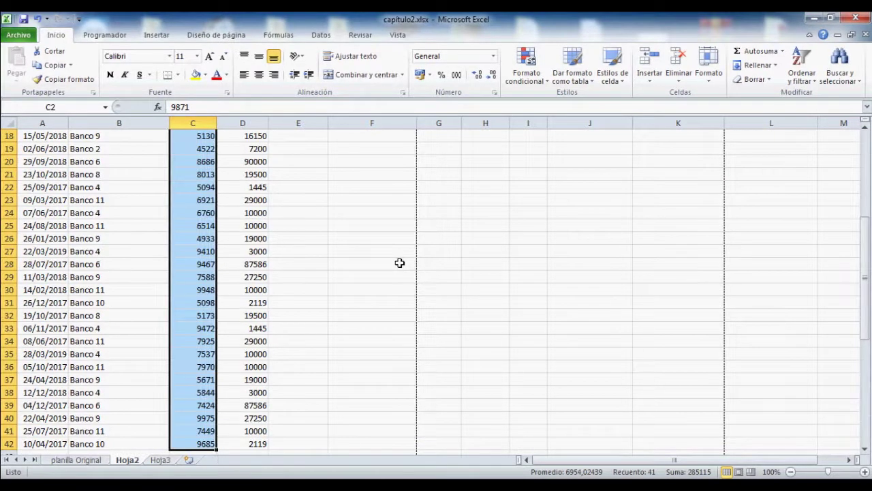
pyautogui.click(494, 56)
pyautogui.scroll(-1, 557, 177)
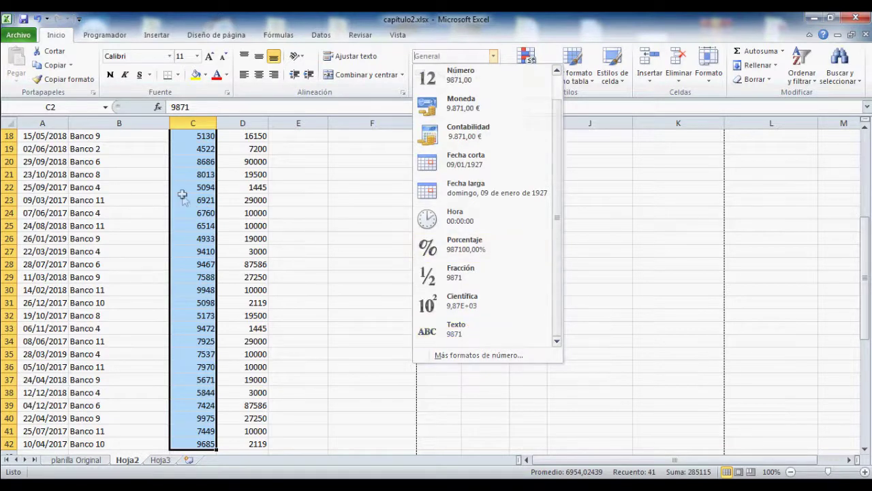
pyautogui.scroll(5, 184, 198)
pyautogui.scroll(1, 191, 191)
pyautogui.click(193, 150)
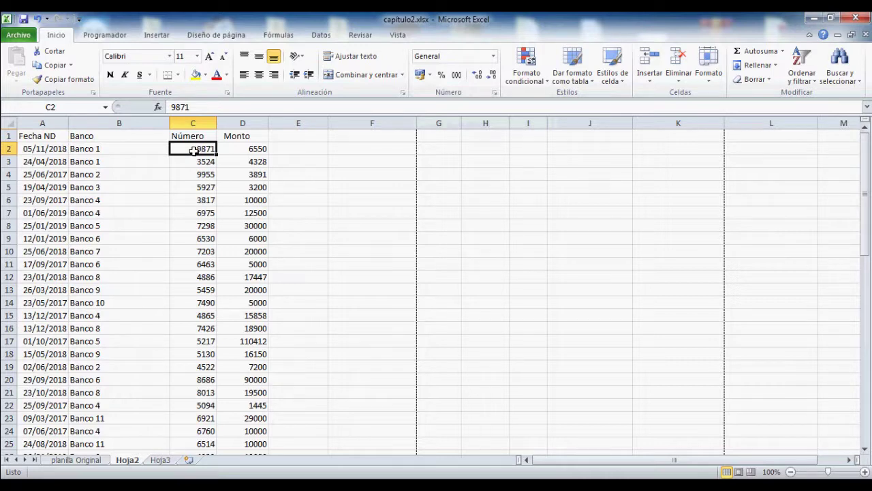
pyautogui.press('Right')
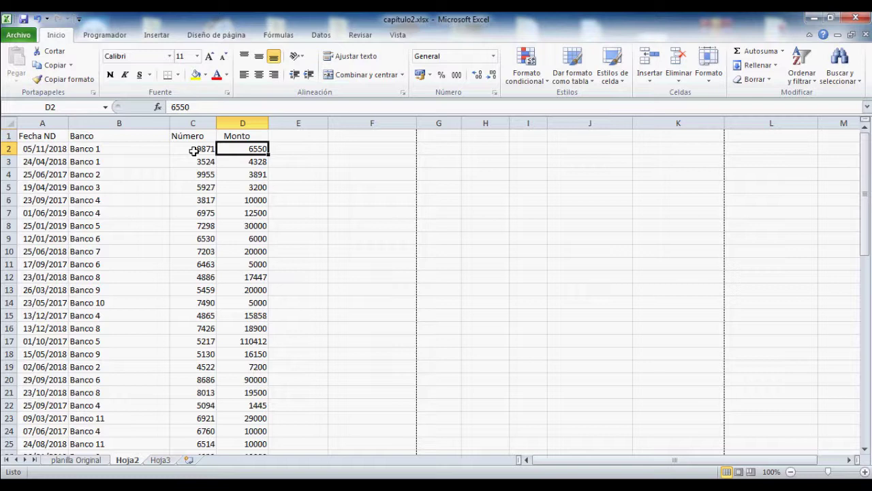
pyautogui.click(193, 151)
pyautogui.hotkey('ctrl', 'c')
pyautogui.press('Down')
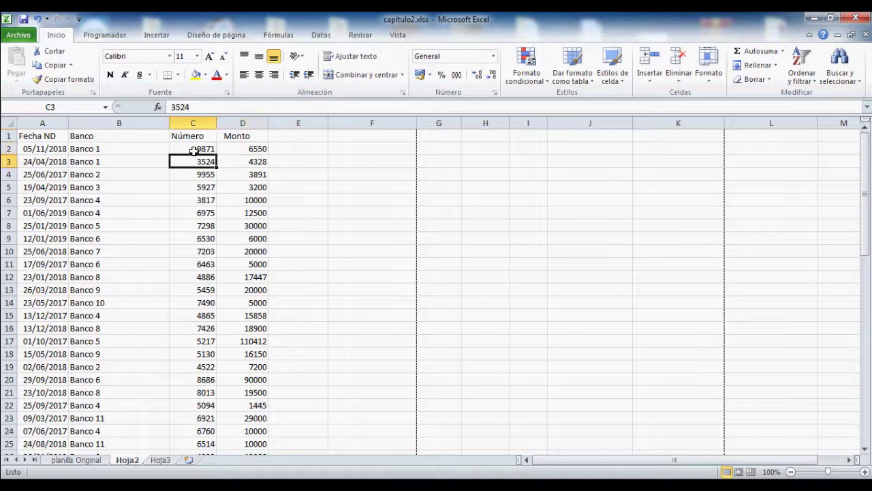
pyautogui.press('Up')
pyautogui.press('Right')
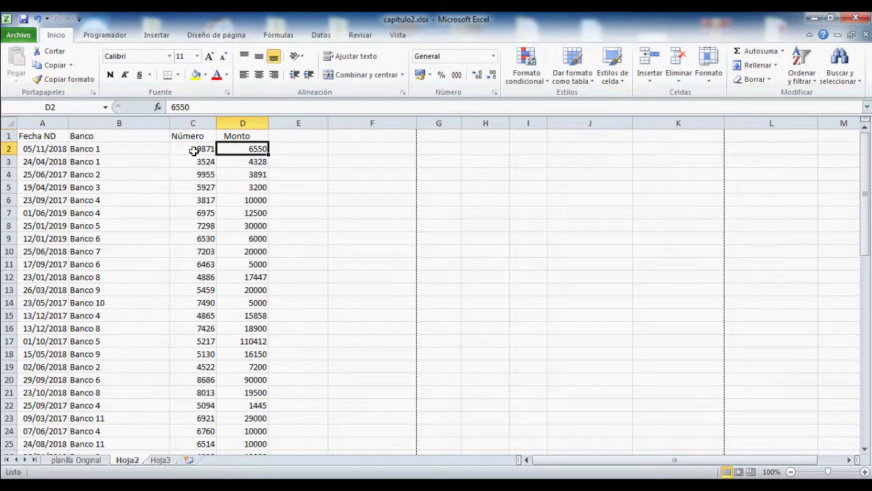
pyautogui.press('Right')
pyautogui.press('Right')
pyautogui.press('Up')
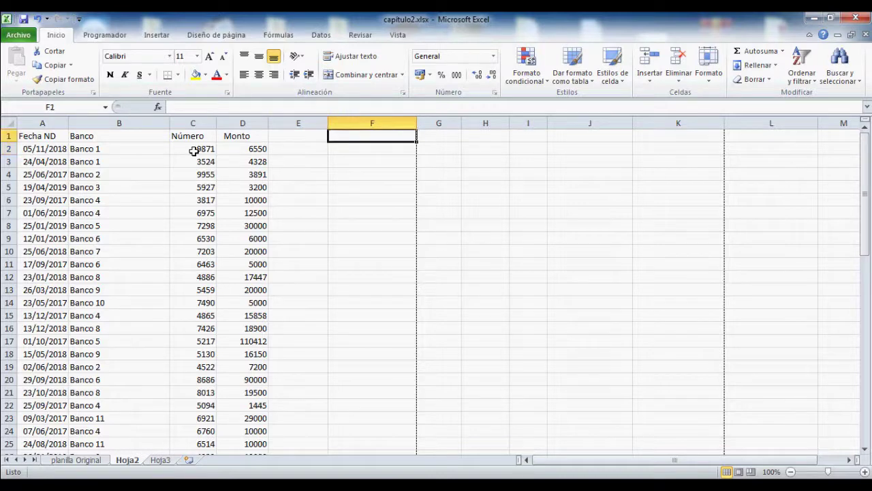
pyautogui.press('Down')
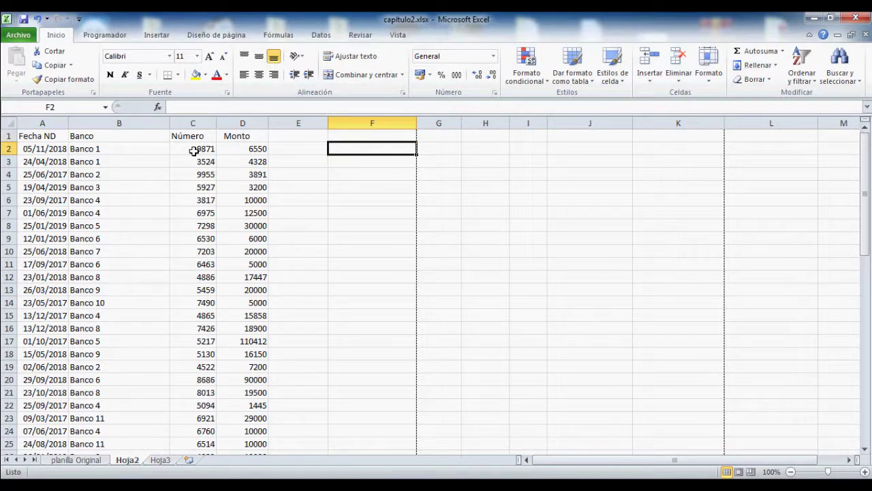
pyautogui.press('Left')
pyautogui.press('Right')
pyautogui.press('Left')
pyautogui.press('Left')
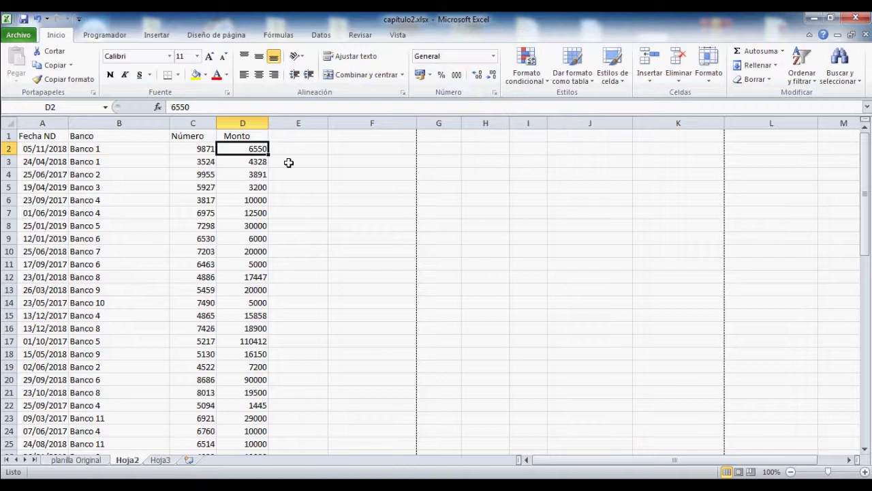
# Try the Número format on D2, the first Monto amount, and return the cell to General
pyautogui.moveTo(244, 148); pyautogui.dragTo(227, 348)
pyautogui.click(243, 152)
pyautogui.click(493, 56)
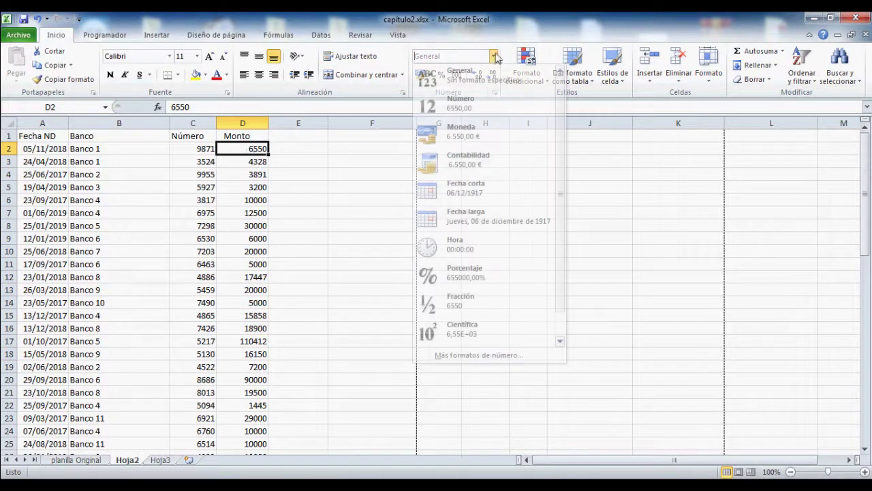
pyautogui.click(481, 98)
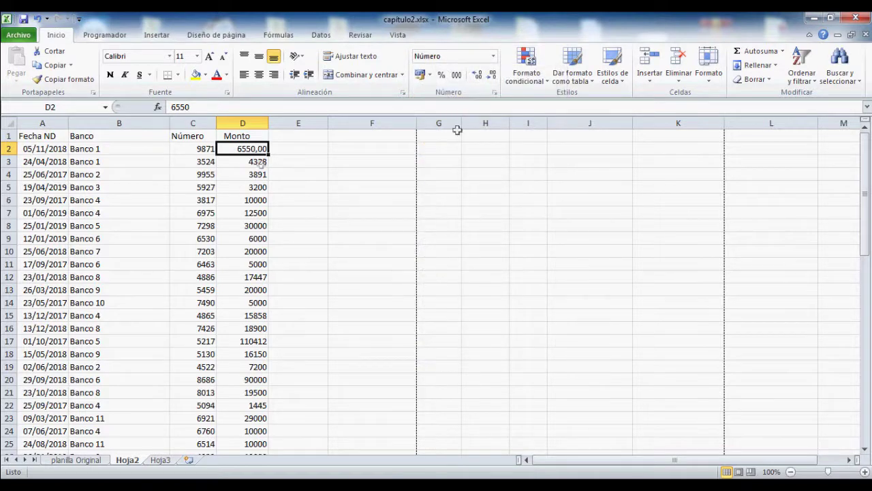
pyautogui.click(494, 92)
pyautogui.click(520, 192)
pyautogui.click(682, 375)
pyautogui.click(493, 56)
pyautogui.click(488, 80)
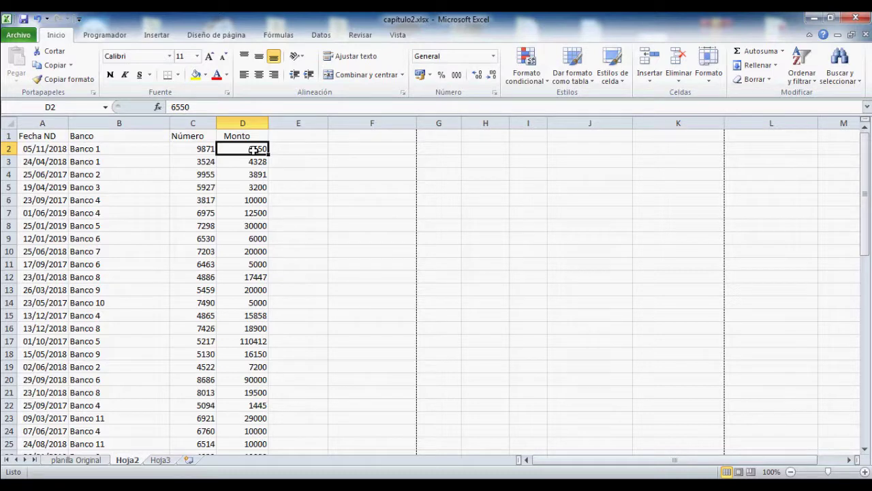
# Format all the Monto values in D2:D42 as Número
pyautogui.click(182, 161)
pyautogui.click(188, 150)
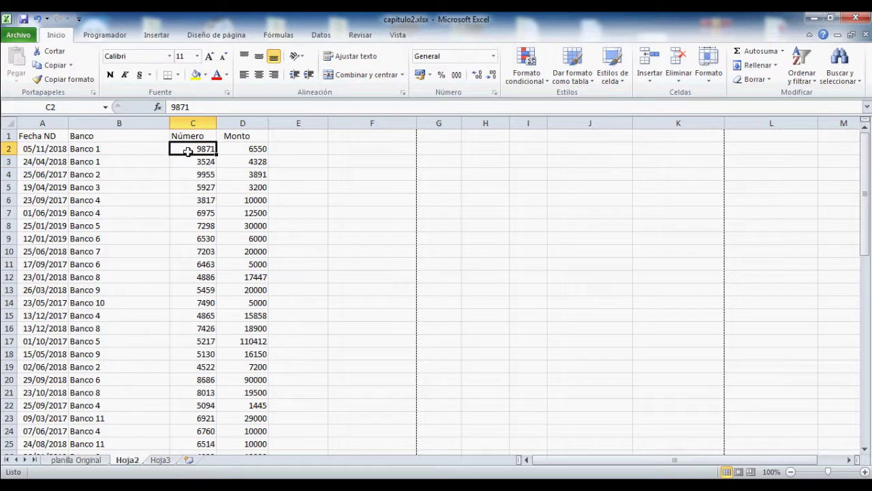
pyautogui.click(237, 148)
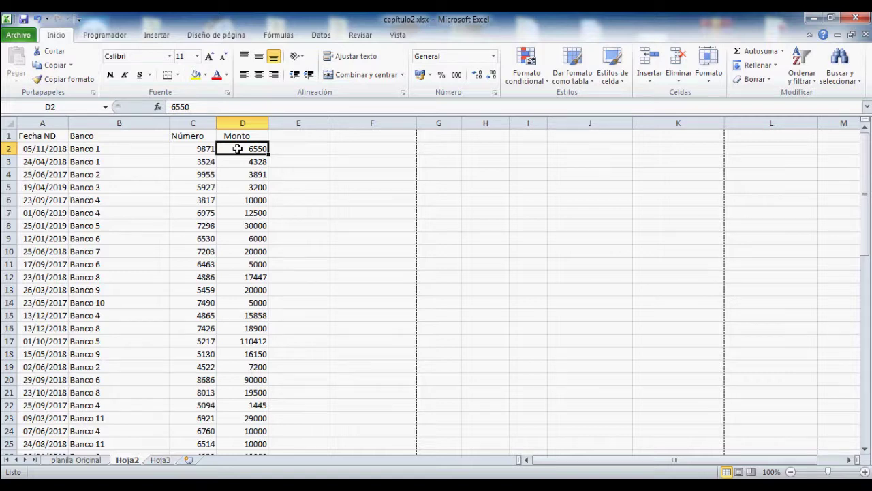
pyautogui.hotkey('ctrl', 'shift', 'Down')
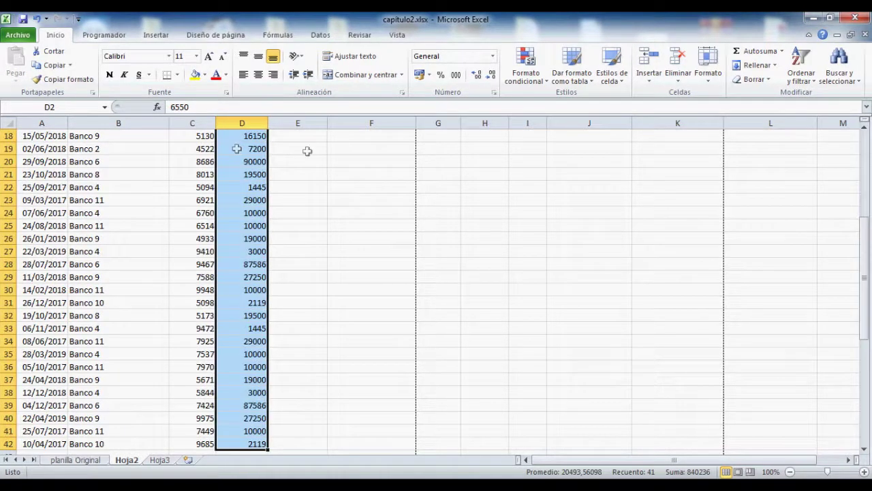
pyautogui.scroll(4, 309, 176)
pyautogui.scroll(2, 309, 176)
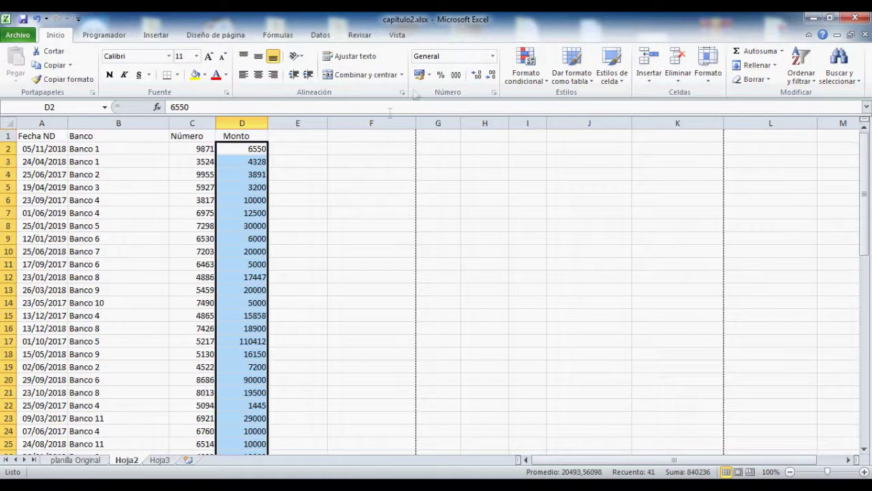
pyautogui.click(492, 56)
pyautogui.click(449, 109)
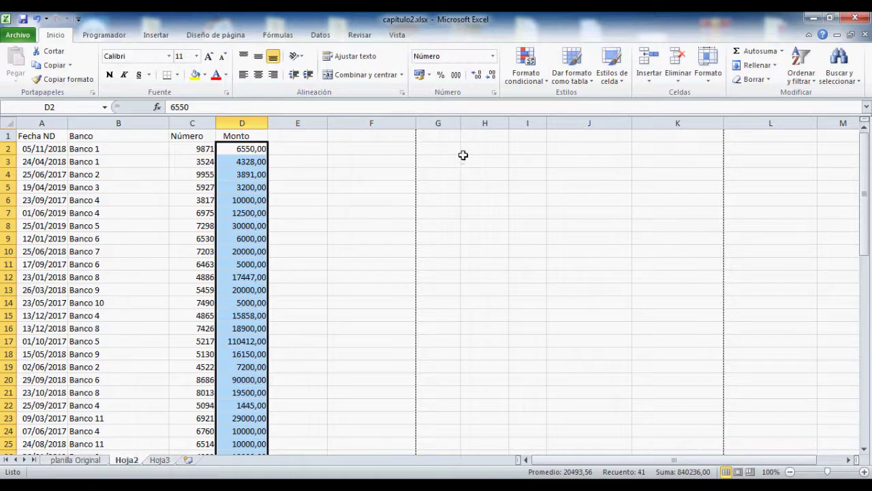
# Try displaying the Monto values in D2:D42 with seven decimal places and return them to two
pyautogui.click(478, 77)
pyautogui.click(478, 77)
pyautogui.click(480, 77)
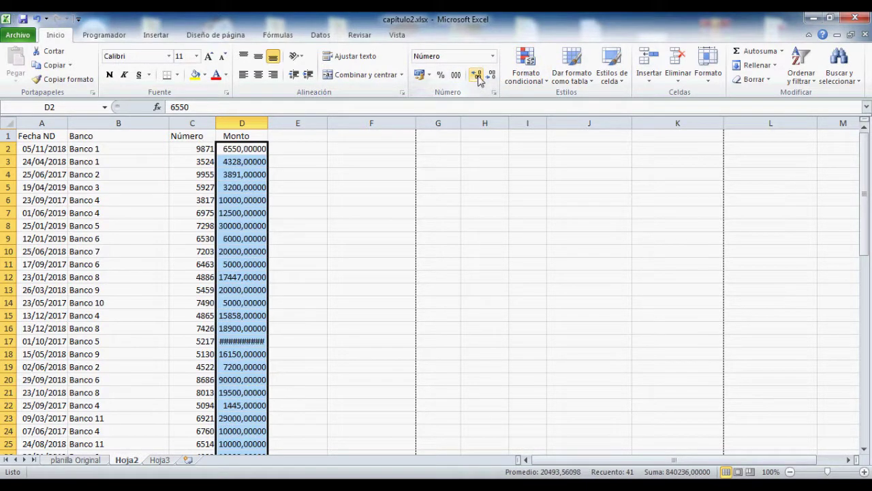
pyautogui.click(480, 79)
pyautogui.click(481, 78)
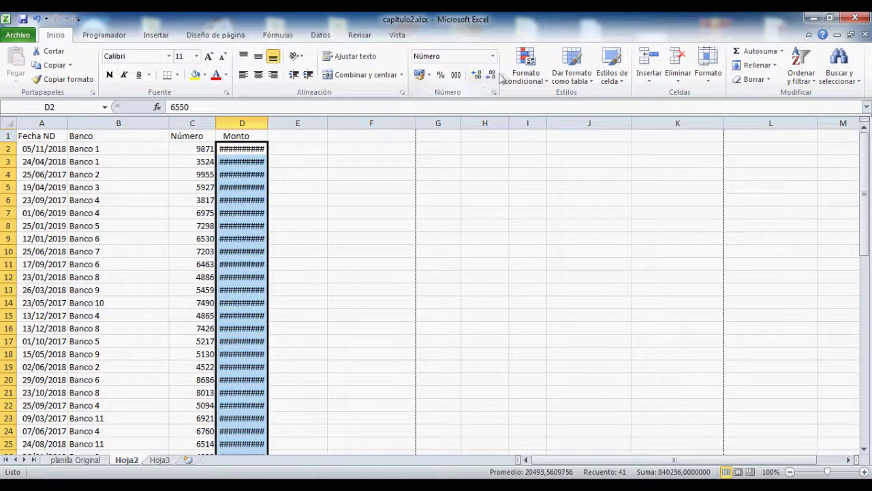
pyautogui.click(491, 75)
pyautogui.click(492, 75)
pyautogui.click(492, 75)
pyautogui.click(491, 75)
pyautogui.click(492, 75)
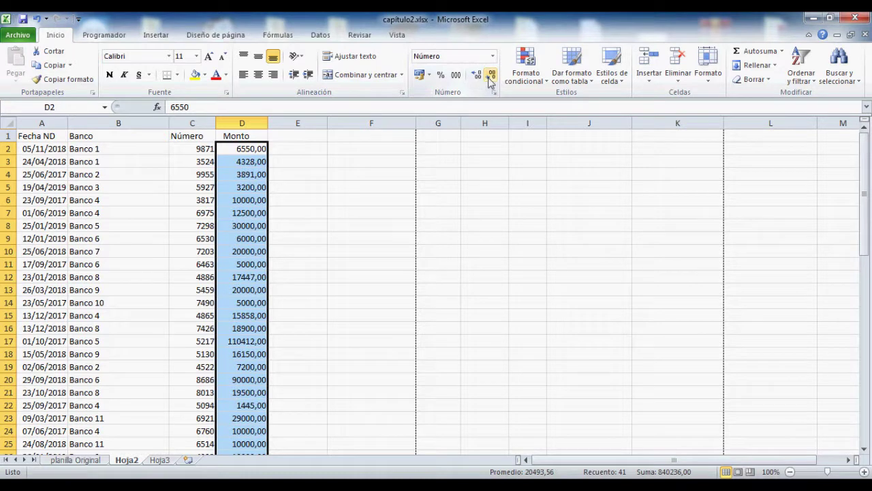
# Increase the Monto values in D2:D42 to seven decimal places and autofit the width of column D
pyautogui.click(479, 76)
pyautogui.click(479, 77)
pyautogui.click(479, 76)
pyautogui.click(479, 77)
pyautogui.click(480, 76)
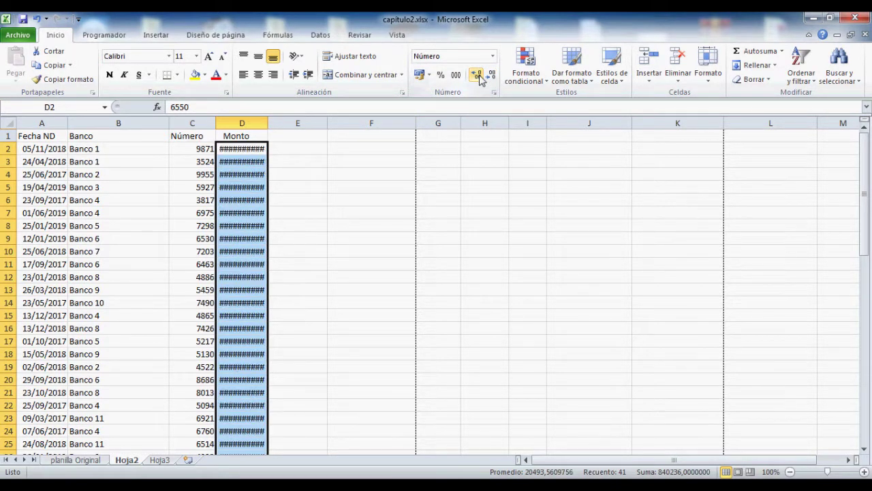
pyautogui.moveTo(267, 123)
pyautogui.mouseDown()
pyautogui.moveTo(312, 122)
pyautogui.moveTo(256, 120)
pyautogui.mouseUp()
pyautogui.doubleClick(256, 121)
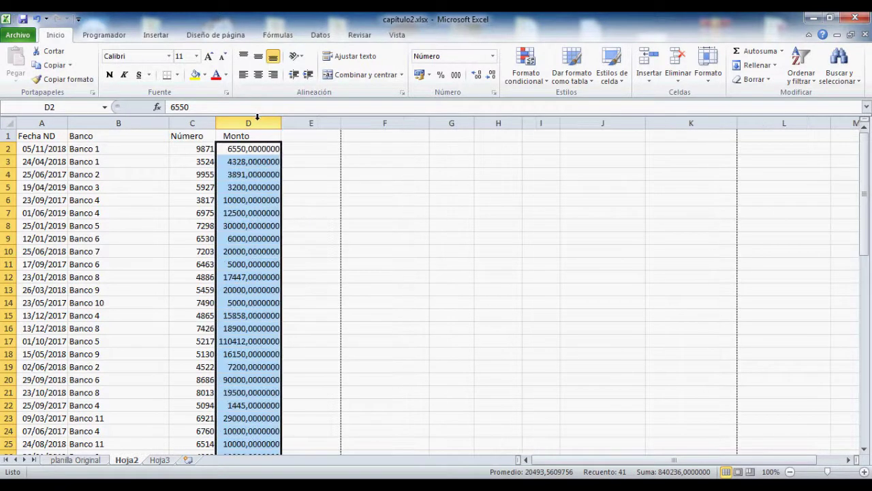
# Reduce the Monto values in D2:D42 to two decimal places
pyautogui.click(479, 75)
pyautogui.click(480, 75)
pyautogui.click(479, 75)
pyautogui.click(480, 75)
pyautogui.click(479, 75)
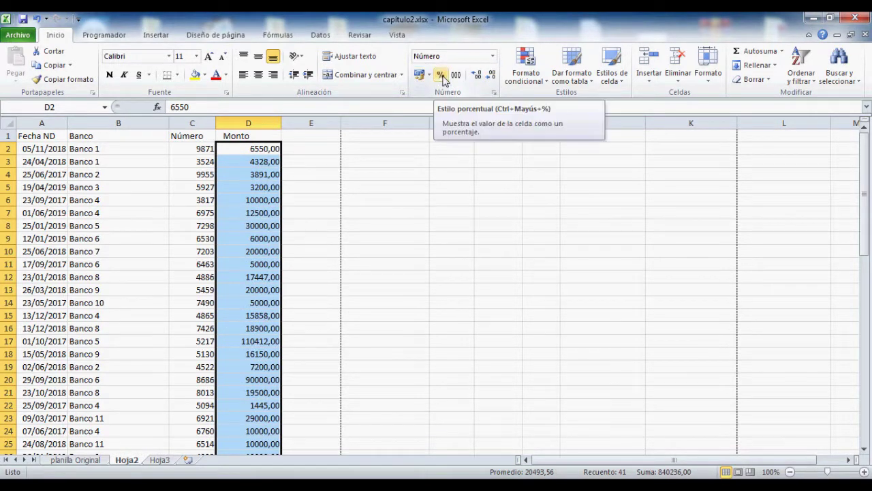
# Compare the negative-number styles for D2:D42, select the first one, and apply the number format with a thousands separator
pyautogui.click(496, 96)
pyautogui.moveTo(506, 104); pyautogui.dragTo(542, 172)
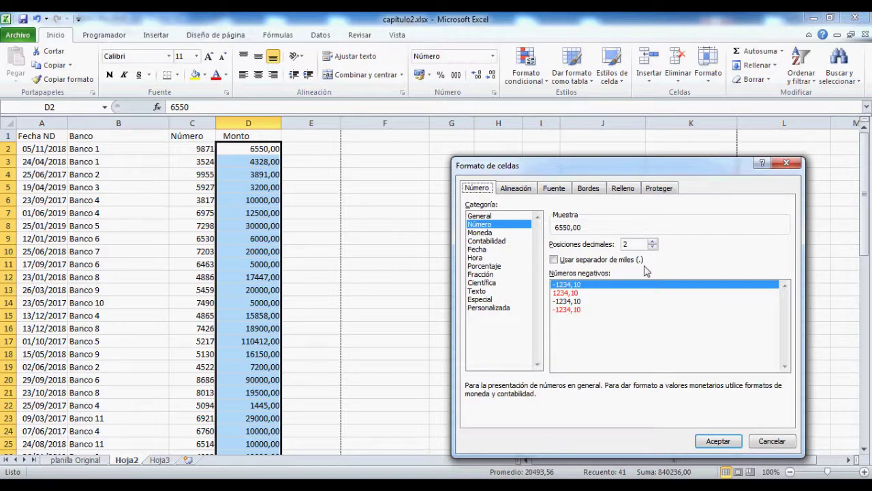
pyautogui.click(596, 293)
pyautogui.click(586, 302)
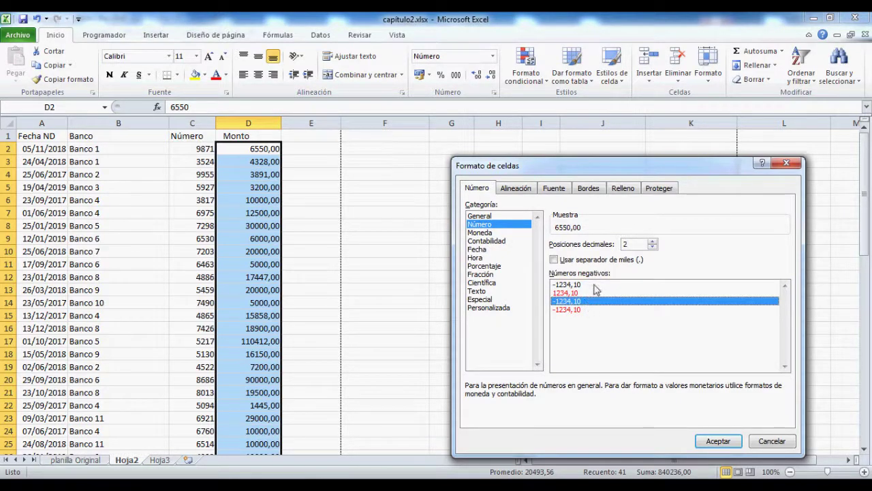
pyautogui.click(594, 294)
pyautogui.click(590, 285)
pyautogui.click(591, 293)
pyautogui.click(587, 302)
pyautogui.click(584, 309)
pyautogui.click(588, 285)
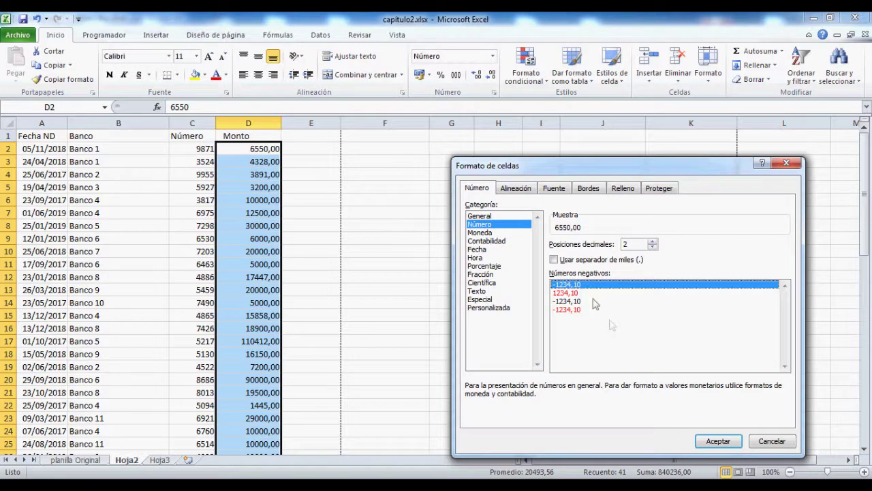
pyautogui.click(554, 260)
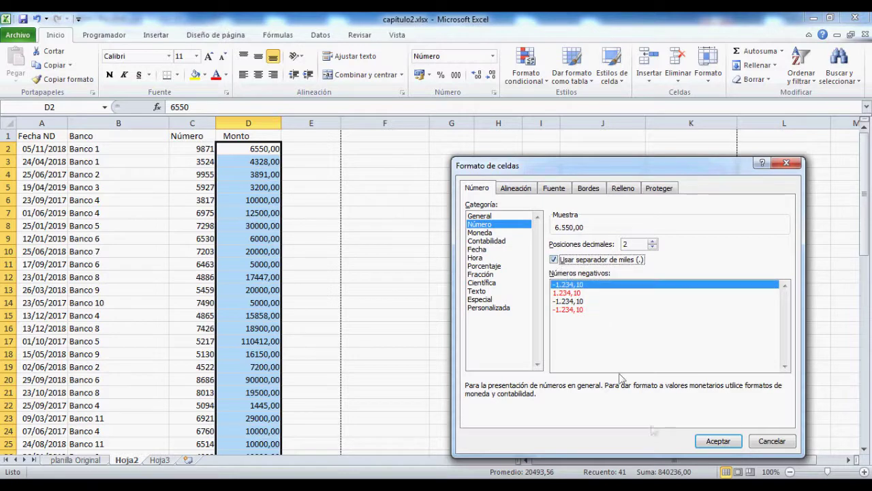
pyautogui.click(719, 442)
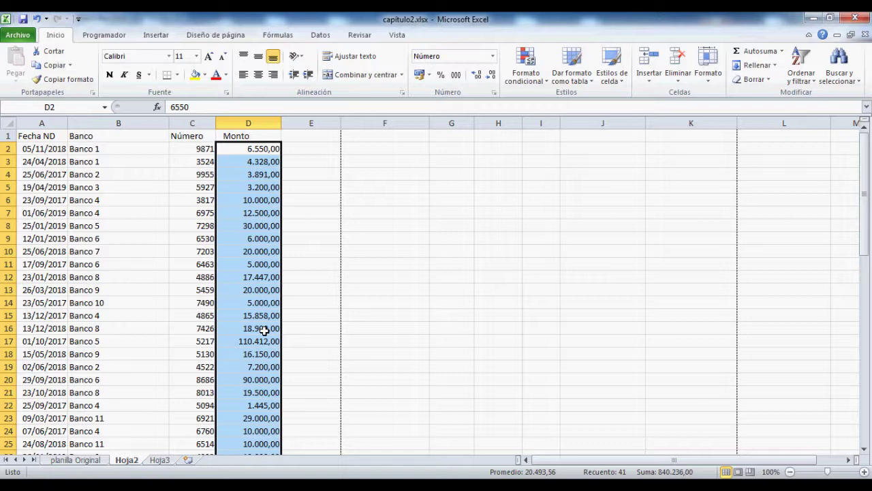
# Try the General format on the Fecha ND date in A2 and undo it
pyautogui.press('Home')
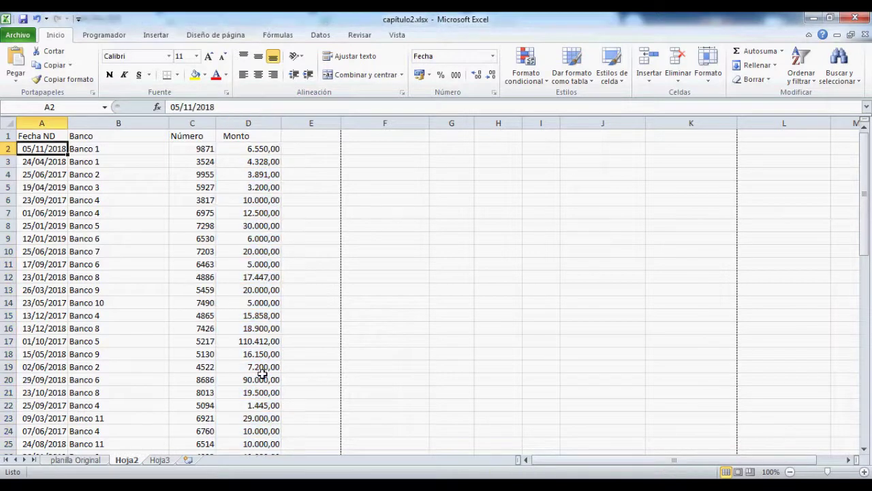
pyautogui.click(493, 57)
pyautogui.click(463, 75)
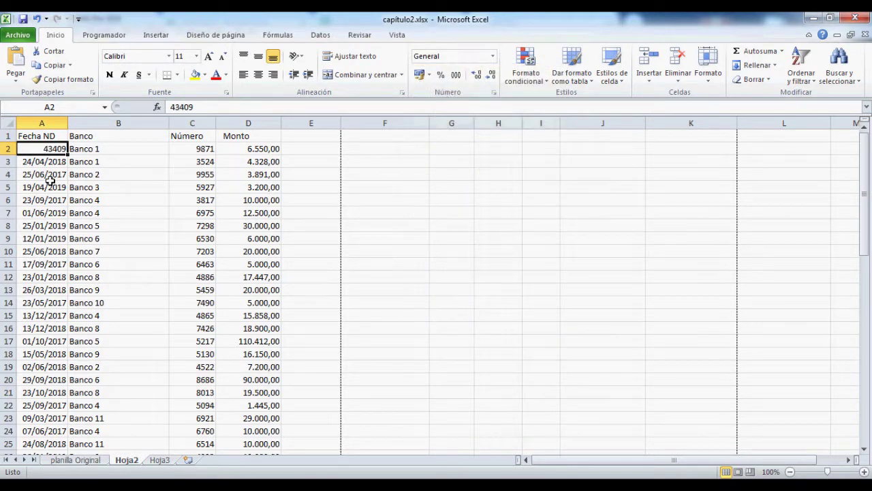
pyautogui.hotkey('ctrl', 'z')
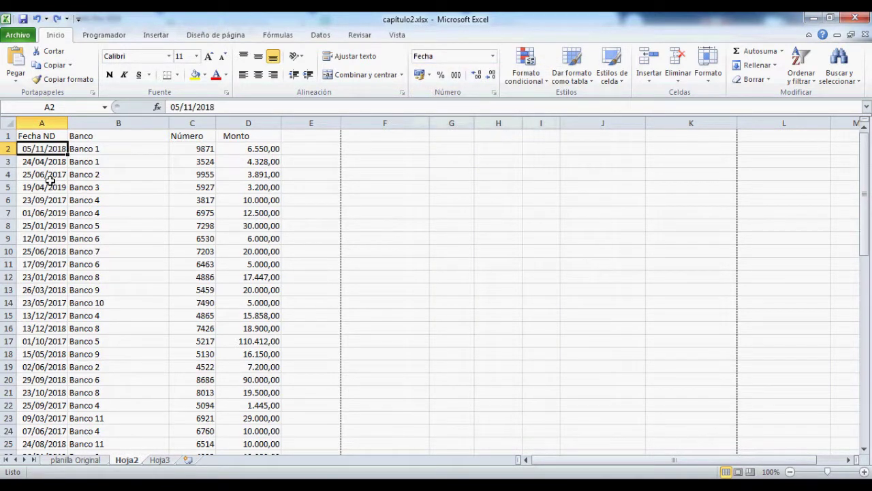
# Format all the Fecha ND values in A2:A42 as General
pyautogui.hotkey('ctrl', 'shift', 'Down')
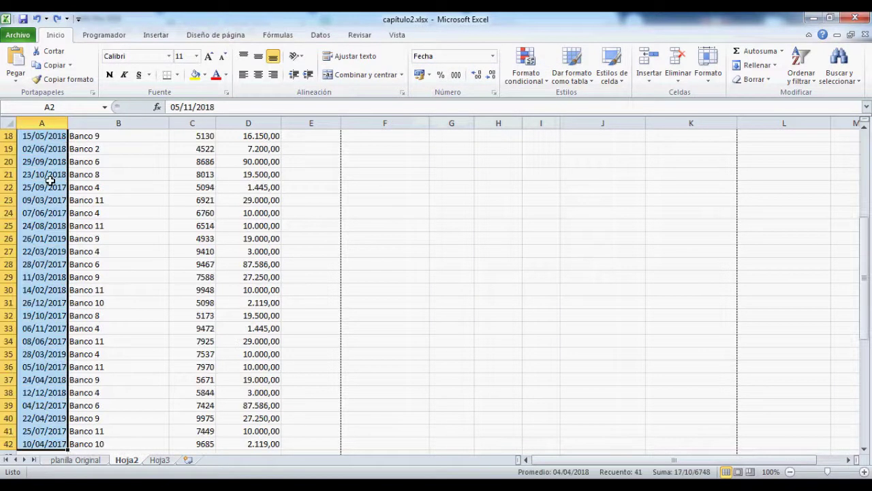
pyautogui.click(493, 56)
pyautogui.click(463, 73)
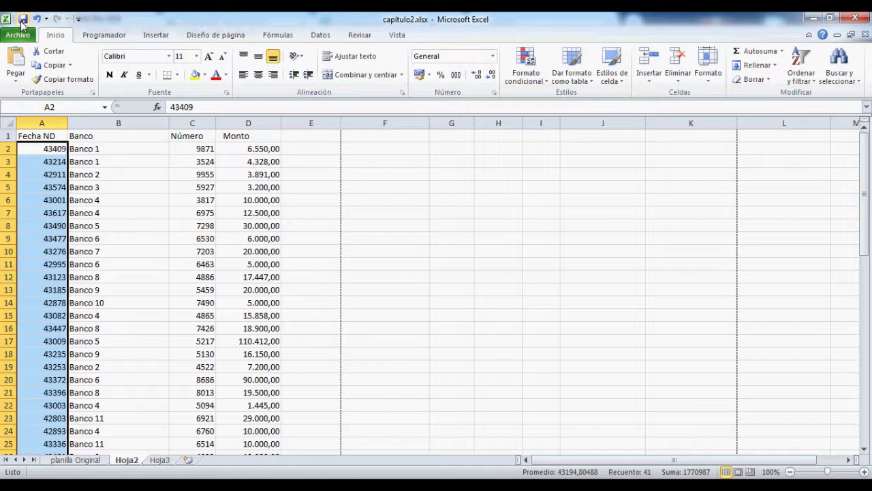
# Examine the serial numbers shown for the dates down the Fecha ND column
pyautogui.press('Down')
pyautogui.press('Down')
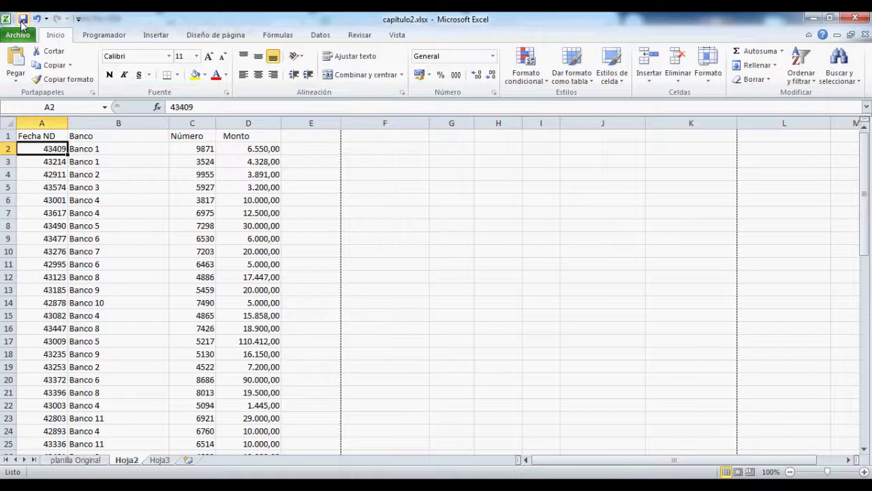
pyautogui.press('Down')
pyautogui.press('Down')
pyautogui.press('Down')
pyautogui.press('Down')
pyautogui.press('Down')
pyautogui.press('Down')
pyautogui.press('Down')
pyautogui.press('Down')
pyautogui.press('Down')
pyautogui.press('Down')
pyautogui.press('Down')
pyautogui.press('Down')
pyautogui.press('Down')
pyautogui.press('Down')
pyautogui.press('Down')
pyautogui.press('Down')
pyautogui.press('Down')
pyautogui.press('Down')
pyautogui.press('Down')
pyautogui.press('Down')
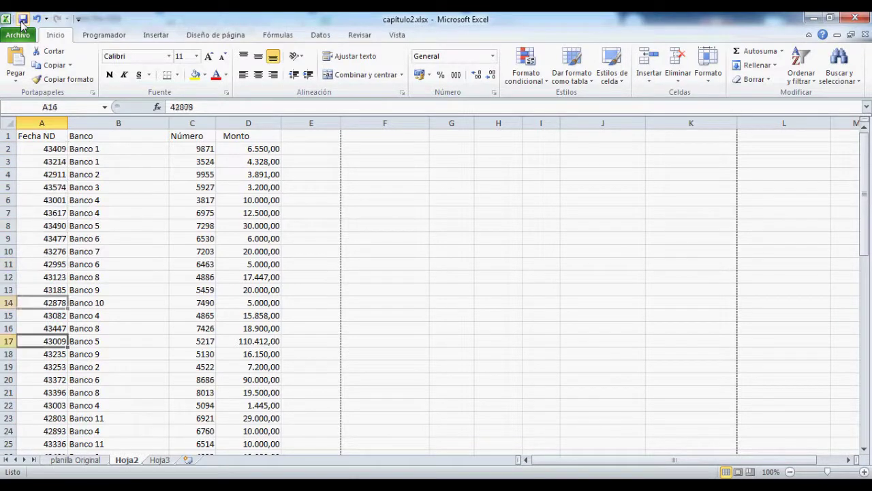
pyautogui.press('Up')
pyautogui.press('Up')
pyautogui.press('Up')
pyautogui.press('Up')
pyautogui.press('Up')
pyautogui.press('Up')
pyautogui.press('Up')
pyautogui.press('Up')
pyautogui.press('Up')
pyautogui.press('Up')
pyautogui.press('Up')
pyautogui.press('Up')
pyautogui.press('Up')
pyautogui.press('Up')
pyautogui.press('Up')
pyautogui.press('Up')
pyautogui.press('Up')
pyautogui.press('Up')
pyautogui.press('Up')
pyautogui.press('Up')
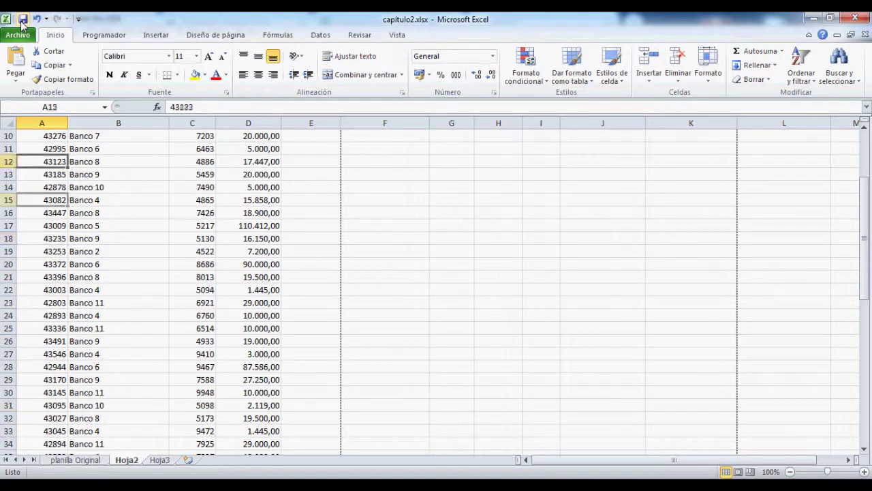
pyautogui.press('Down')
pyautogui.press('Down')
pyautogui.press('Up')
# Format the Fecha ND values in A2:A42 as Fecha corta and check the dates down the column
pyautogui.hotkey('ctrl', 'shift', 'Down')
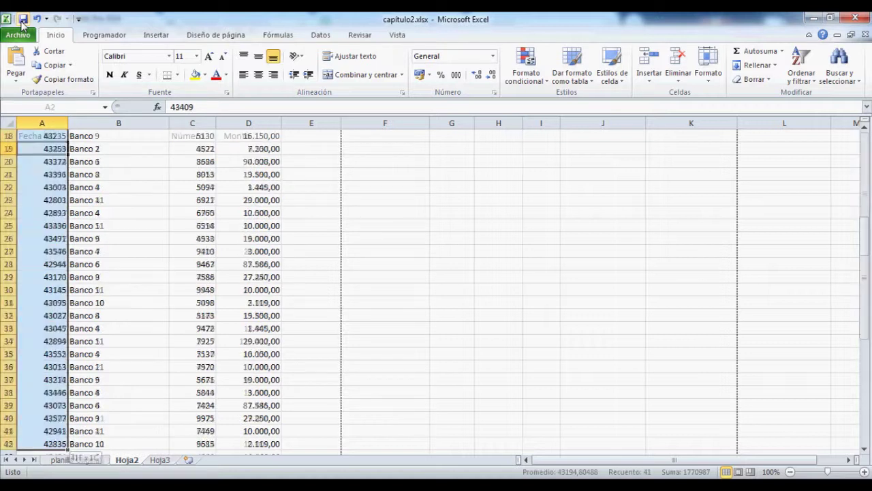
pyautogui.click(493, 56)
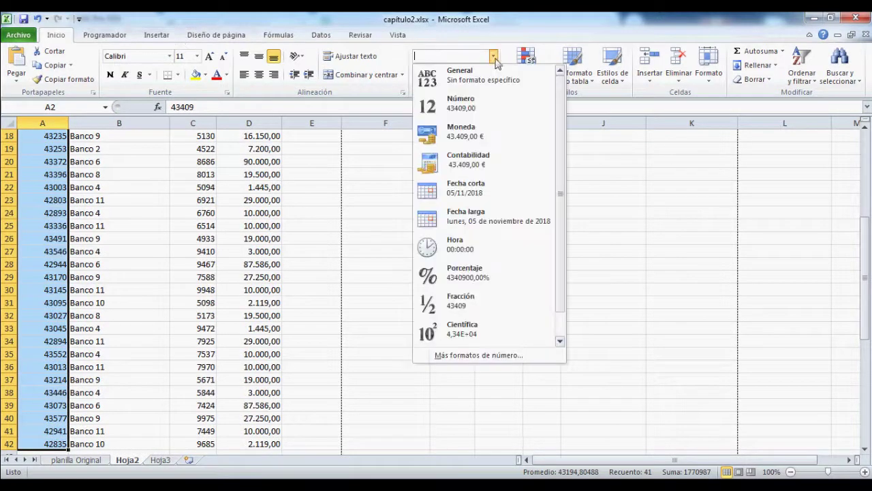
pyautogui.click(478, 195)
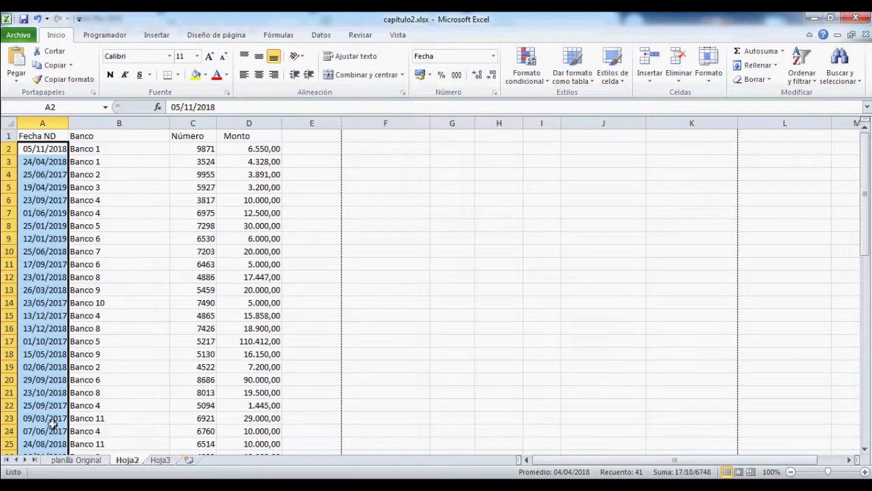
pyautogui.scroll(-9, 51, 430)
pyautogui.scroll(9, 53, 409)
pyautogui.click(47, 150)
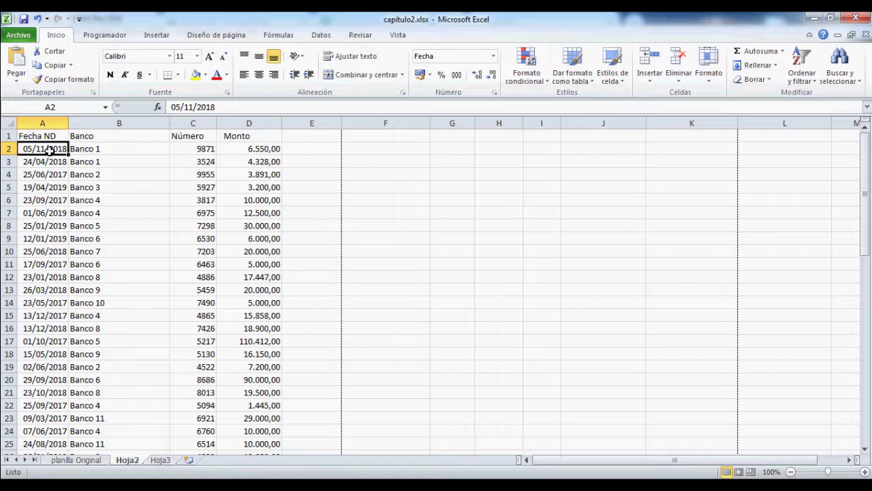
# Reapply the Fecha corta format to the Fecha ND dates in A2:A42
pyautogui.hotkey('ctrl', 'shift', 'Down')
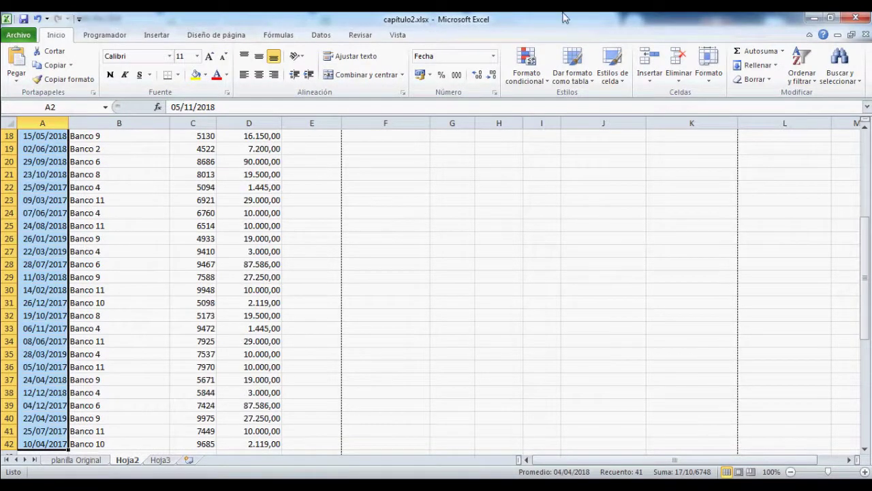
pyautogui.click(493, 56)
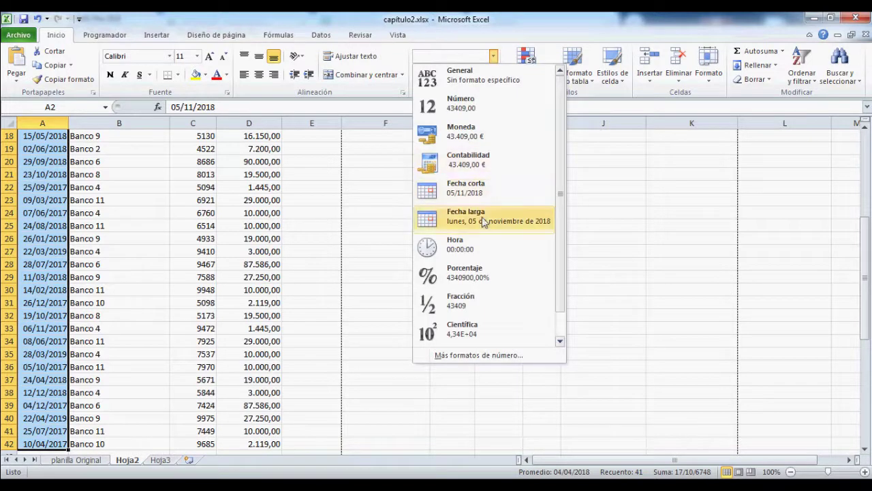
pyautogui.click(477, 190)
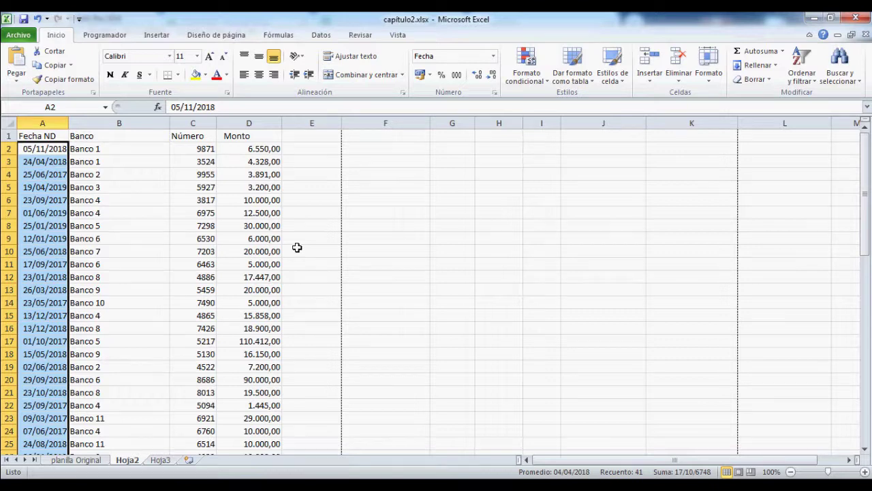
# Review the available Fecha types for the Fecha ND dates, keep *14/03/2001, and look over the Fecha larga preview
pyautogui.click(495, 92)
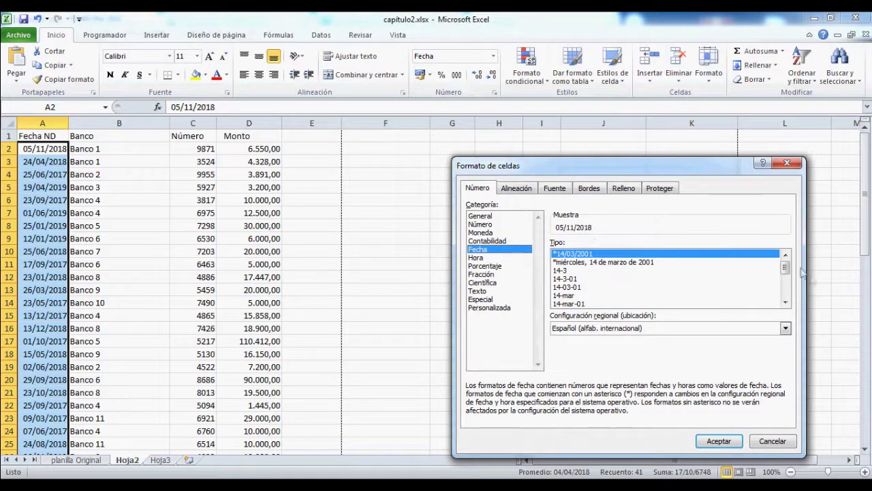
pyautogui.moveTo(786, 266)
pyautogui.mouseDown()
pyautogui.moveTo(786, 293)
pyautogui.moveTo(796, 255)
pyautogui.mouseUp()
pyautogui.click(711, 442)
pyautogui.click(494, 56)
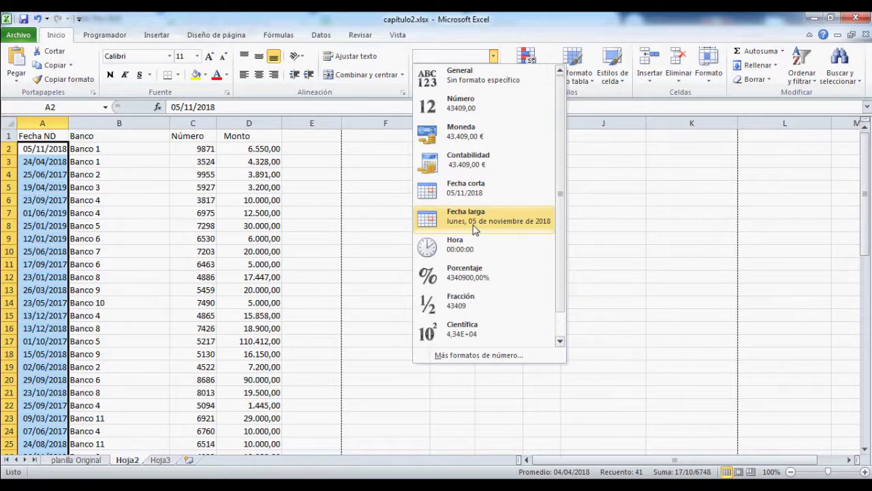
pyautogui.click(493, 58)
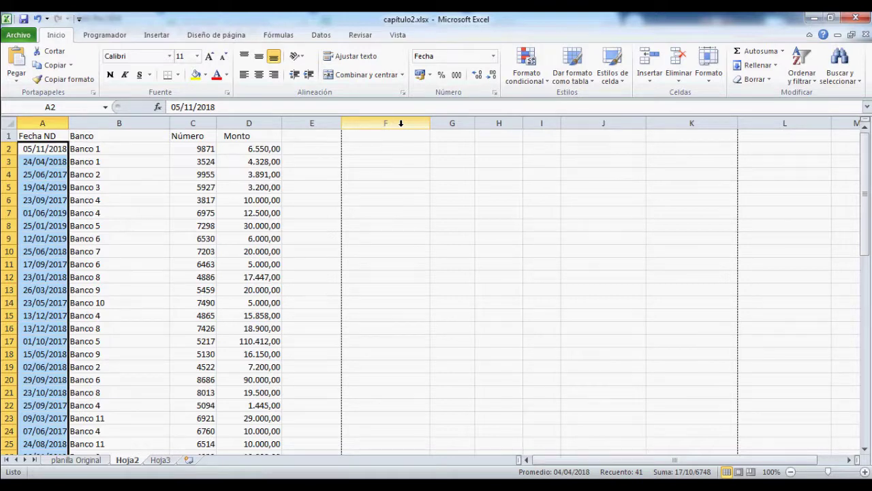
pyautogui.click(385, 174)
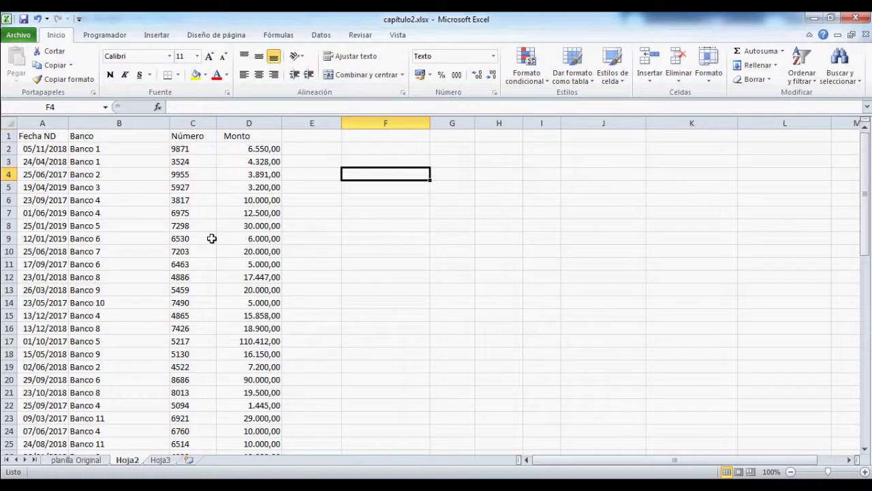
# Check the number format of the Banco values in B2:B42 against that of the column's header
pyautogui.click(122, 148)
pyautogui.hotkey('ctrl', 'shift', 'Down')
pyautogui.hotkey('ctrl', 'Up')
pyautogui.click(121, 149)
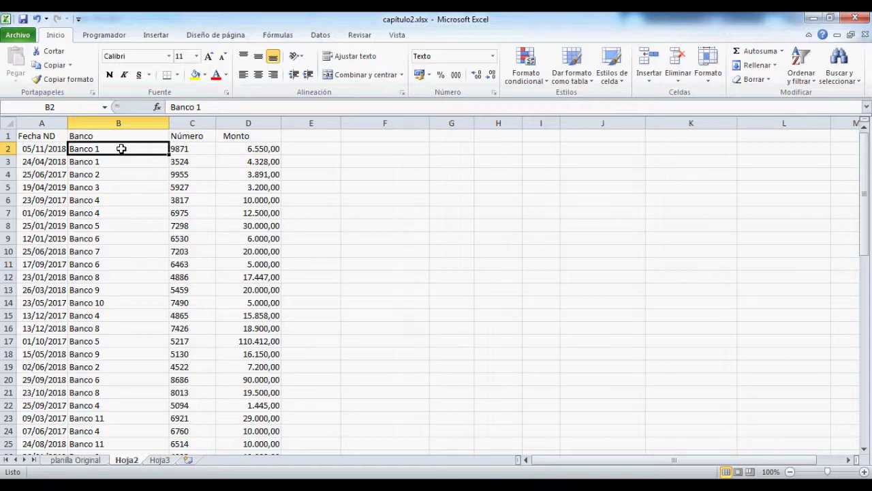
pyautogui.hotkey('ctrl', 'shift', 'Down')
pyautogui.hotkey('ctrl', 'Up')
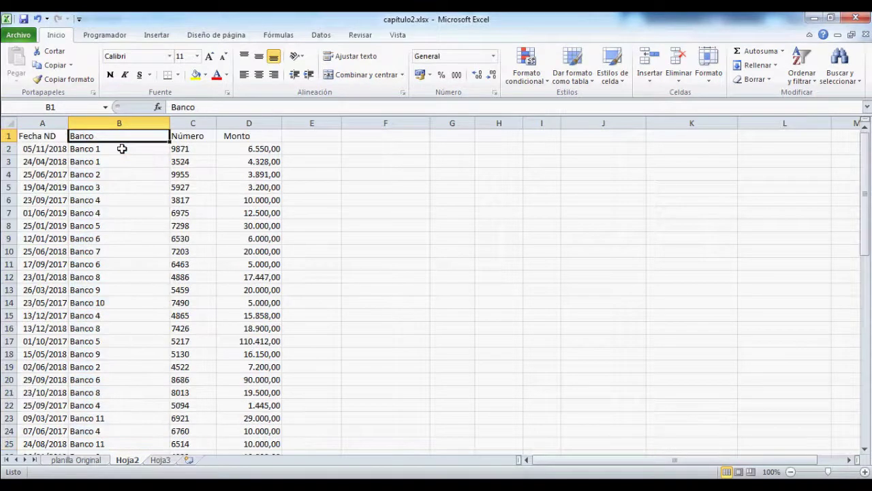
pyautogui.press('Down')
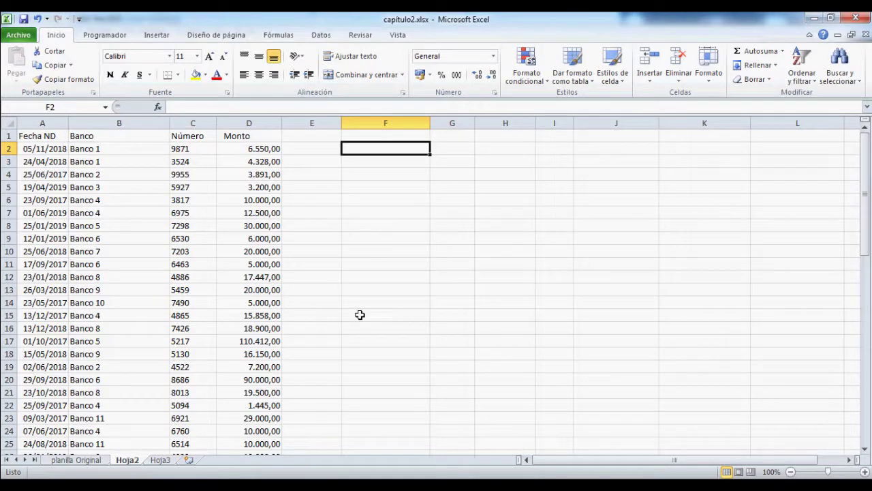
# Compare the number formats of the Número and Monto values in row 2, ending on the empty cell F2
pyautogui.press('Left')
pyautogui.press('Left')
pyautogui.press('Left')
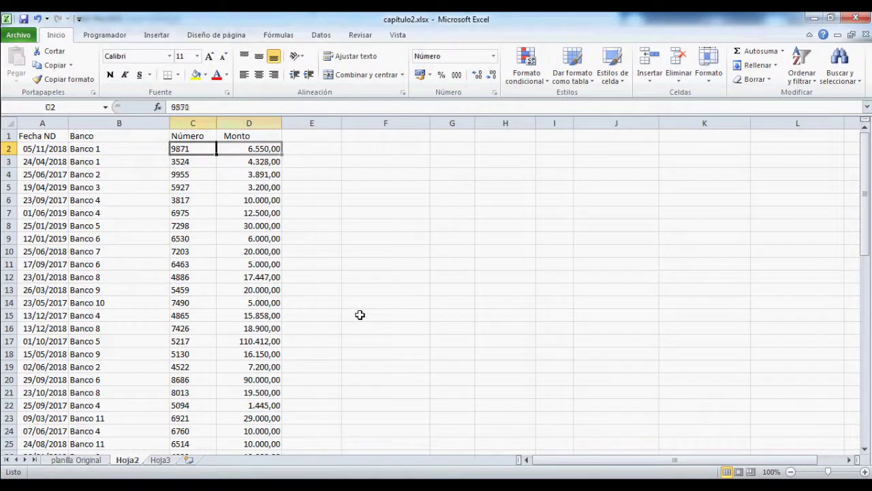
pyautogui.press('Down')
pyautogui.press('Up')
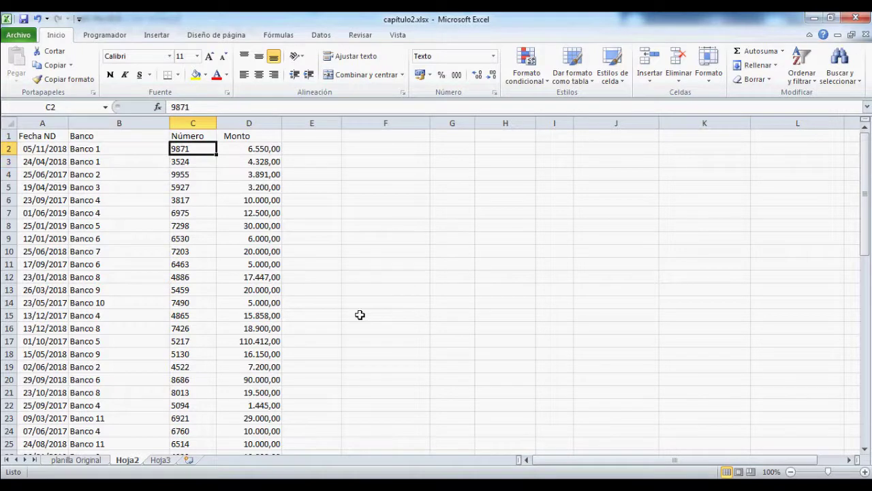
pyautogui.press('Right')
pyautogui.press('Right')
pyautogui.press('Left')
pyautogui.press('Left')
pyautogui.press('Right')
pyautogui.press('Right')
pyautogui.press('Right')
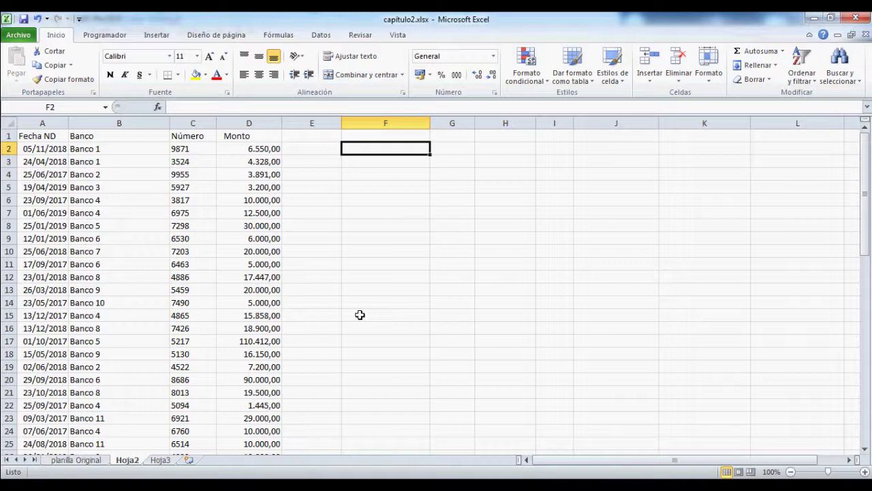
# Enter the formula =SUMA(C2;10) in F2 to add 10 to the first Número value
pyautogui.write('=suma(')
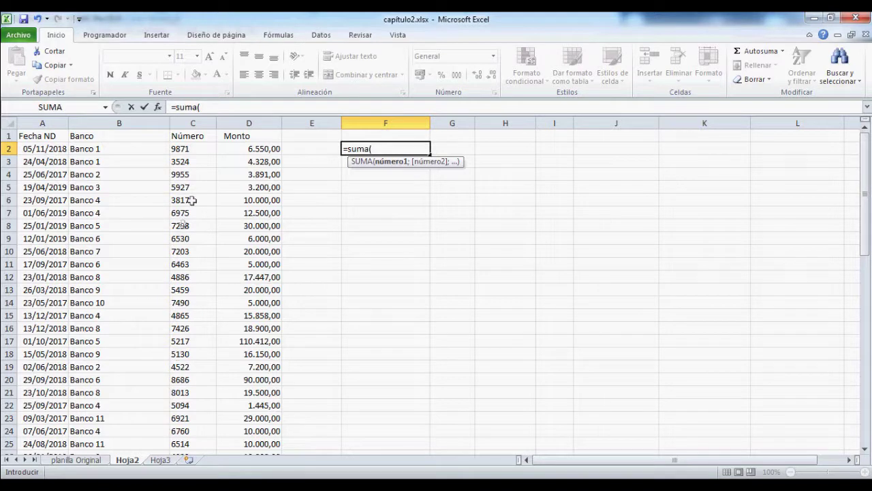
pyautogui.click(201, 149)
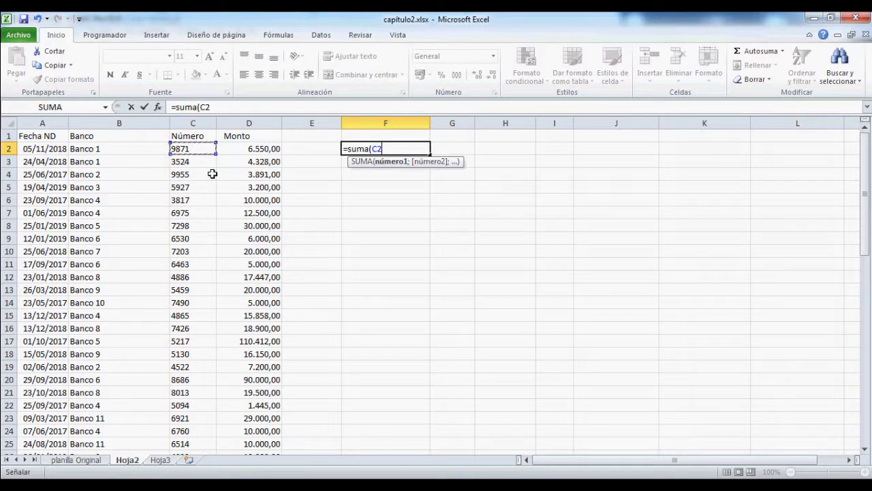
pyautogui.write(';')
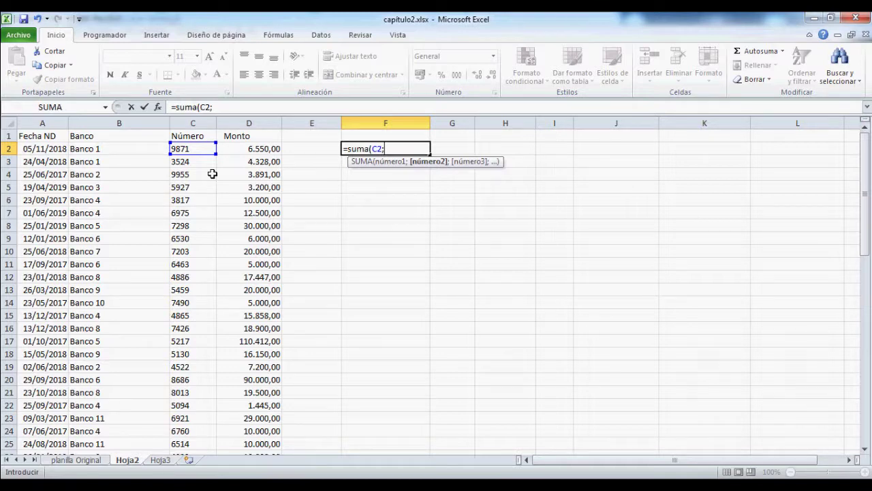
pyautogui.write('10)')
pyautogui.press('Return')
pyautogui.press('Up')
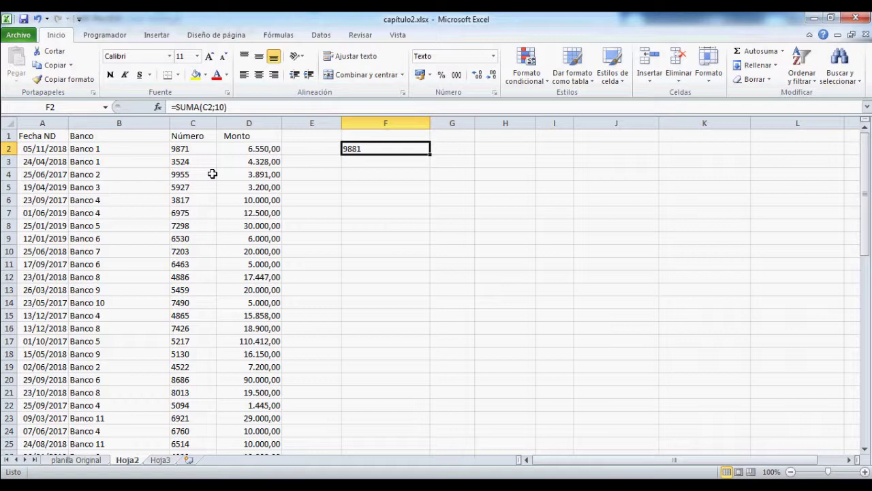
# Reopen the SUMA formula in F2, inspect its arguments and confirm it again without edits
pyautogui.press('F2')
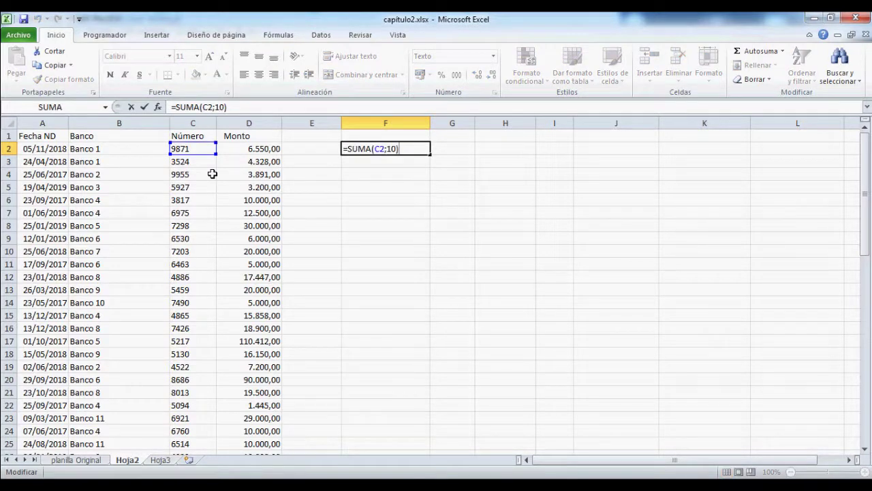
pyautogui.press('Escape')
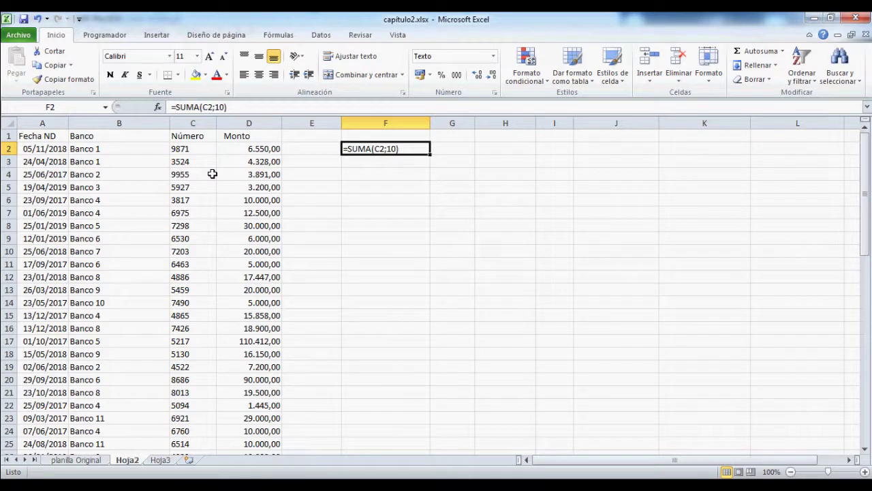
pyautogui.press('F2')
pyautogui.press('Left')
pyautogui.press('Left')
pyautogui.press('Left')
pyautogui.press('Left')
pyautogui.press('Left')
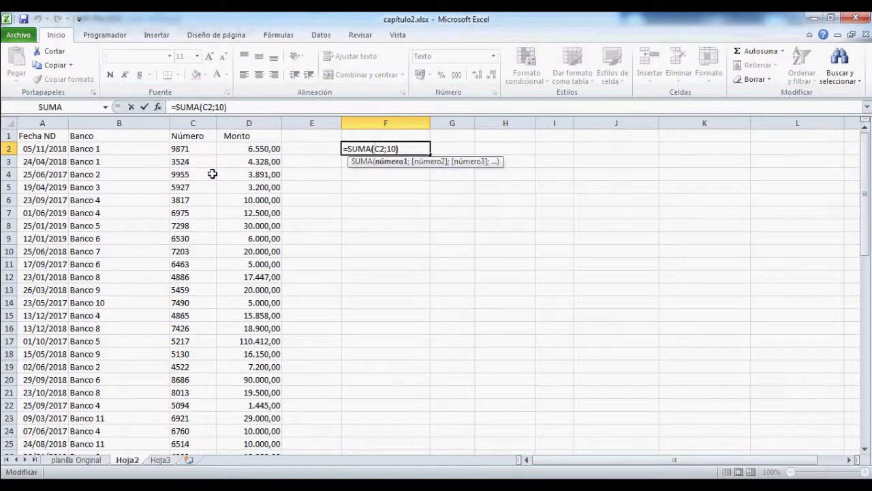
pyautogui.press('Return')
pyautogui.press('Up')
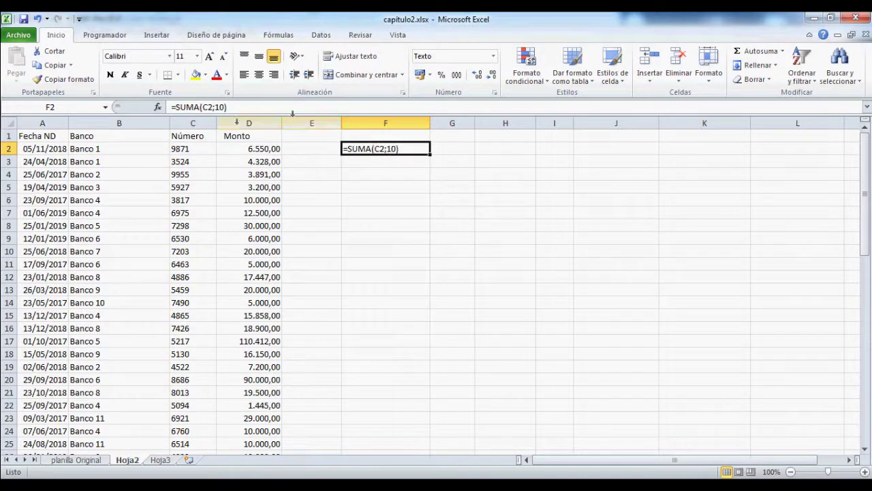
# Compare the format of the formula cell F2 with that of the Número values in column C
pyautogui.click(197, 154)
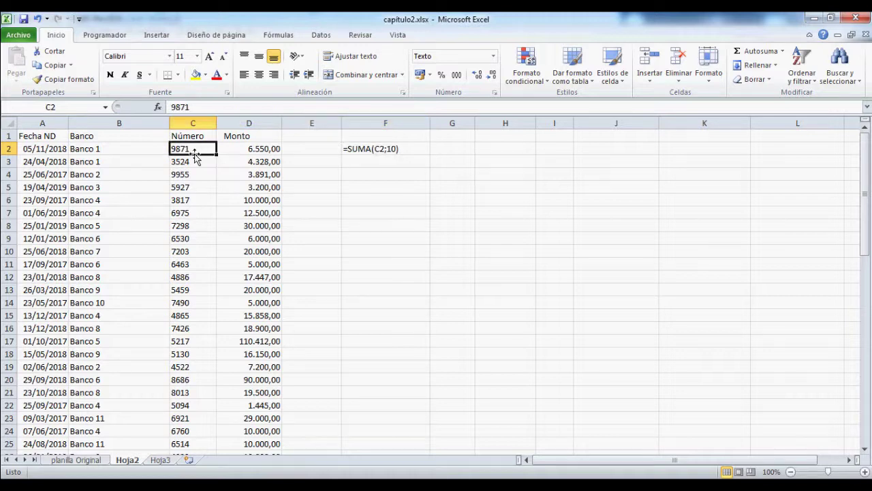
pyautogui.click(389, 149)
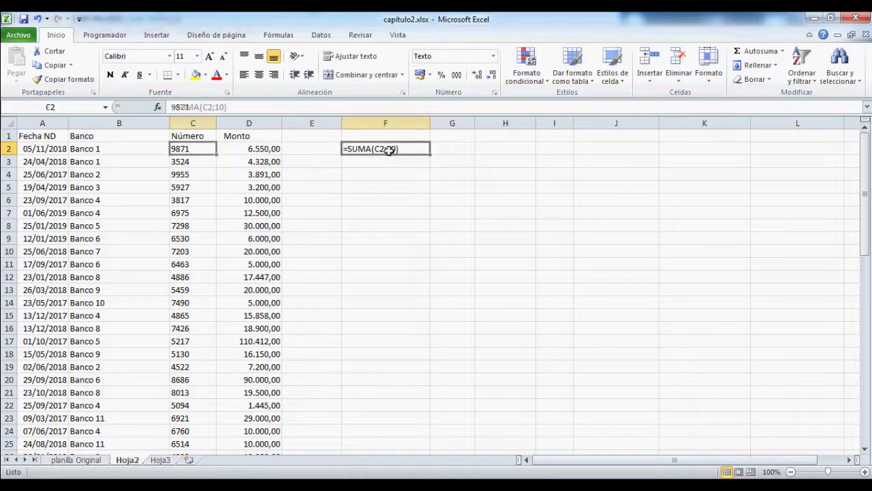
pyautogui.click(197, 150)
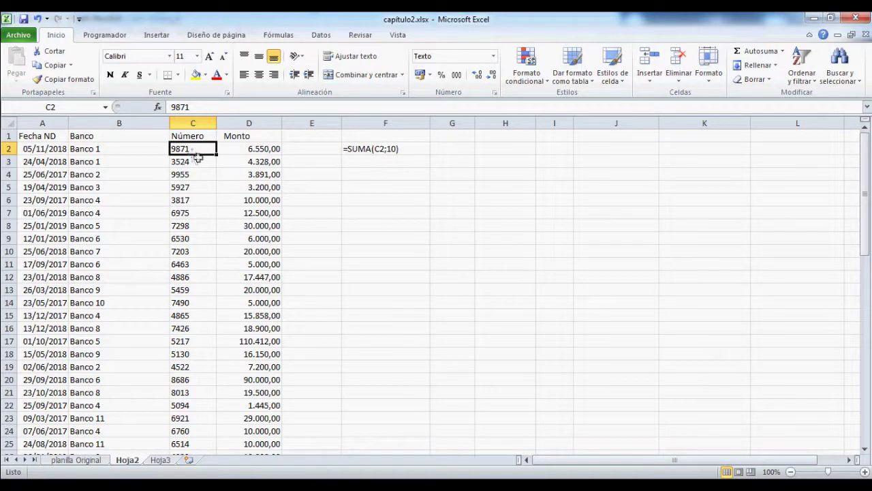
pyautogui.moveTo(194, 149); pyautogui.dragTo(195, 462)
pyautogui.scroll(3, 409, 216)
pyautogui.click(379, 149)
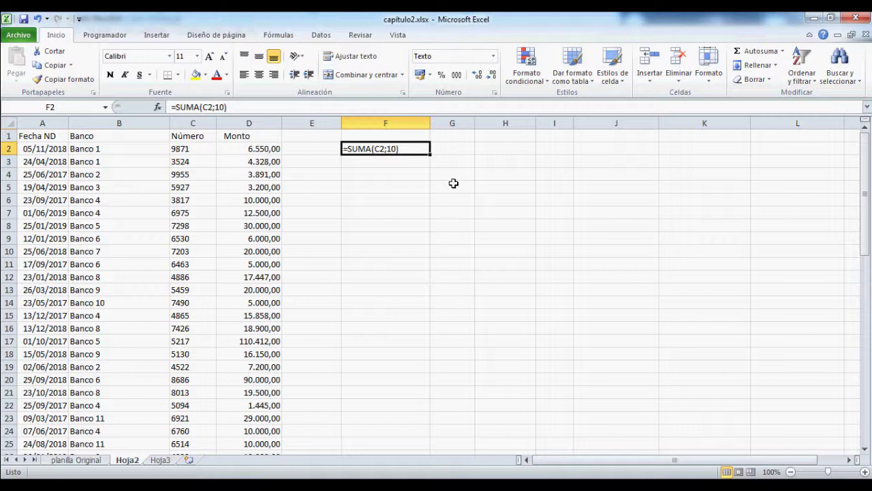
# Move between F2 and the Número value in C2, then reopen and confirm the F2 formula once more
pyautogui.press('Left')
pyautogui.press('Left')
pyautogui.press('Left')
pyautogui.press('Right')
pyautogui.press('Right')
pyautogui.press('Right')
pyautogui.press('F2')
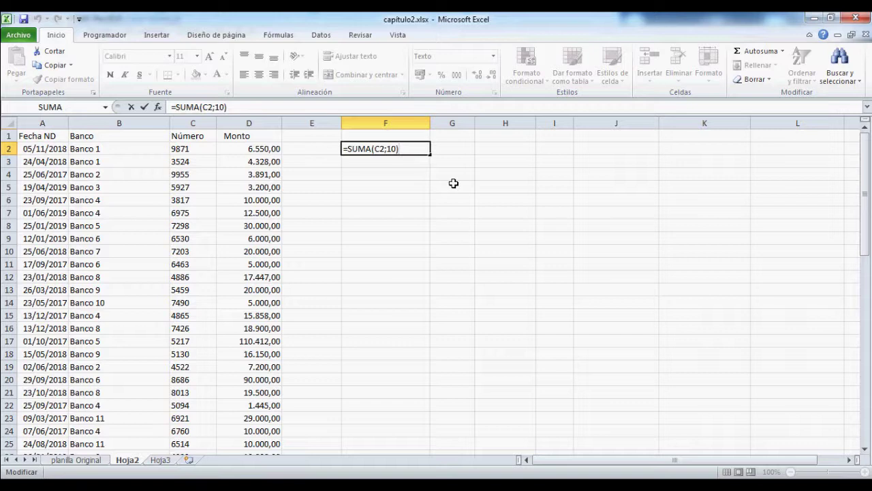
pyautogui.press('Return')
pyautogui.press('Up')
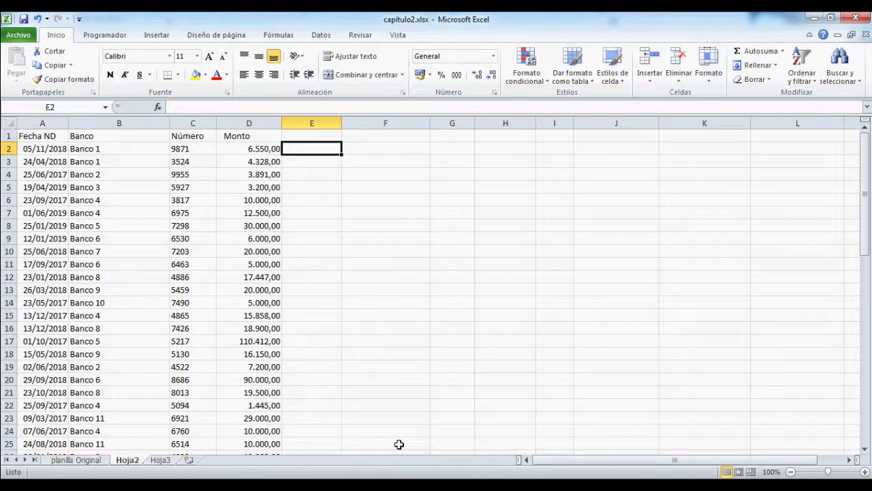
# Compare the options and descriptions of the Moneda and Contabilidad number formats for cell E2 and close the cell format settings without applying any
pyautogui.click(494, 92)
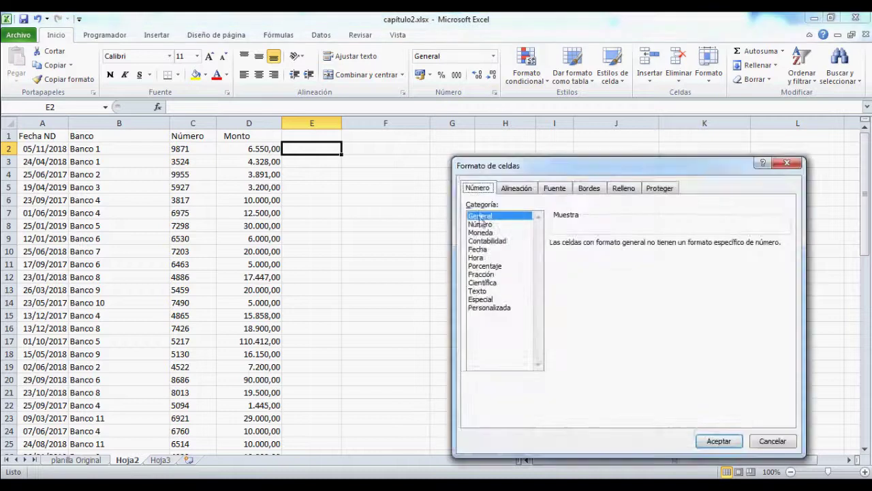
pyautogui.click(496, 233)
pyautogui.click(501, 242)
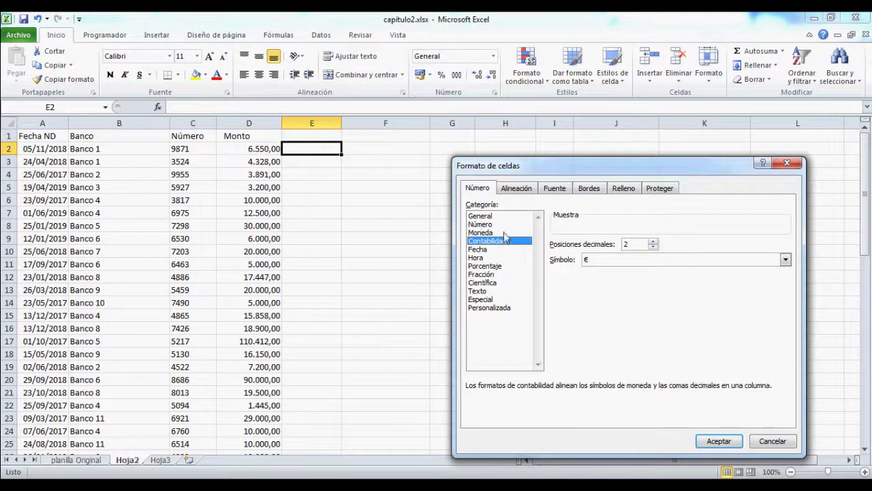
pyautogui.click(507, 234)
pyautogui.click(508, 242)
pyautogui.click(499, 232)
pyautogui.click(503, 241)
pyautogui.click(500, 233)
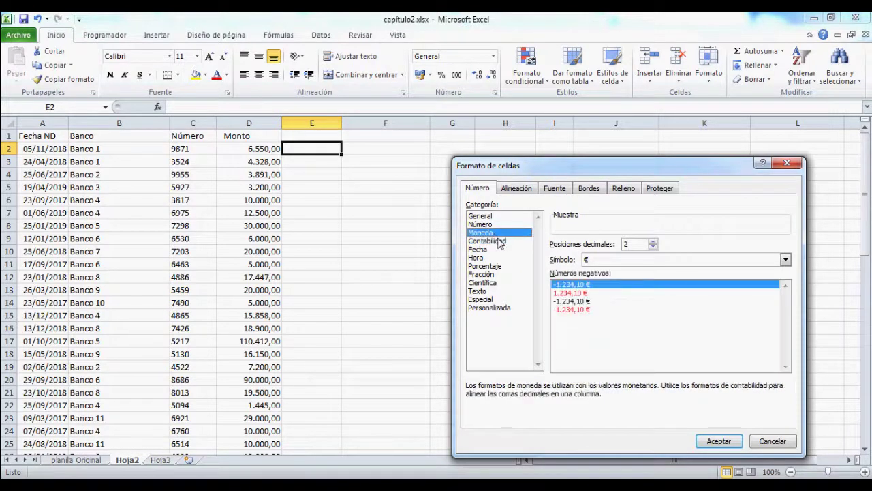
pyautogui.click(503, 241)
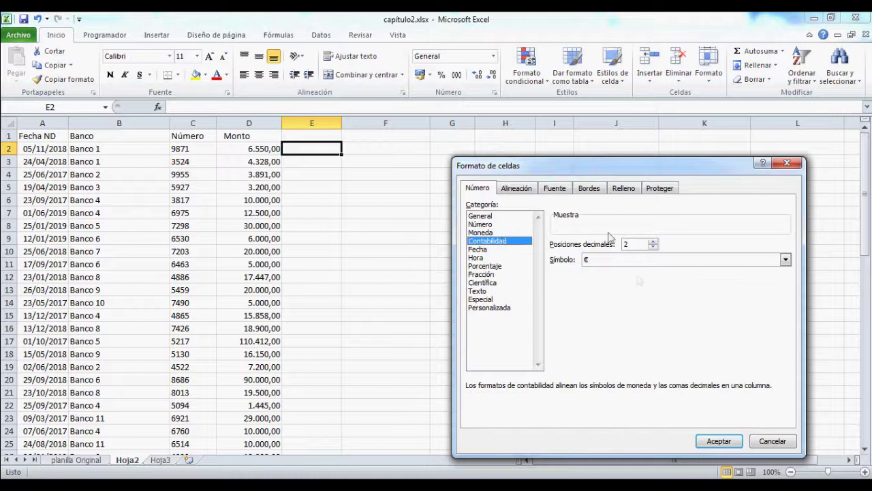
pyautogui.click(500, 233)
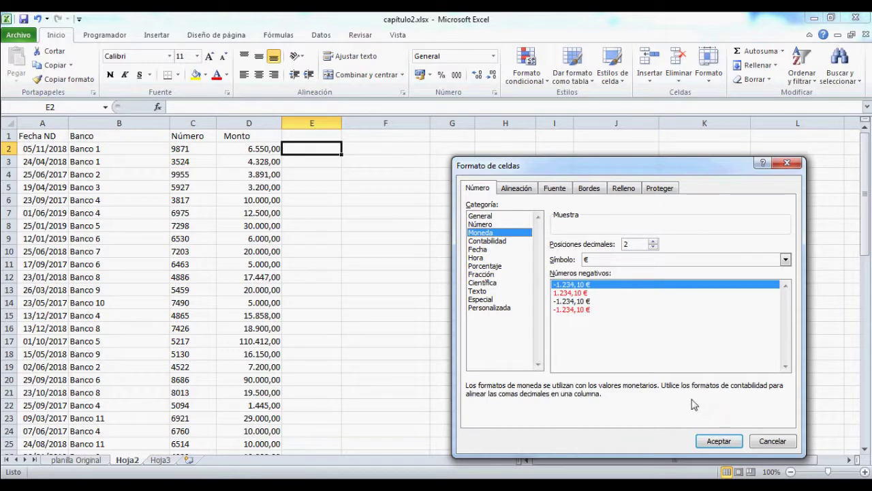
pyautogui.click(501, 242)
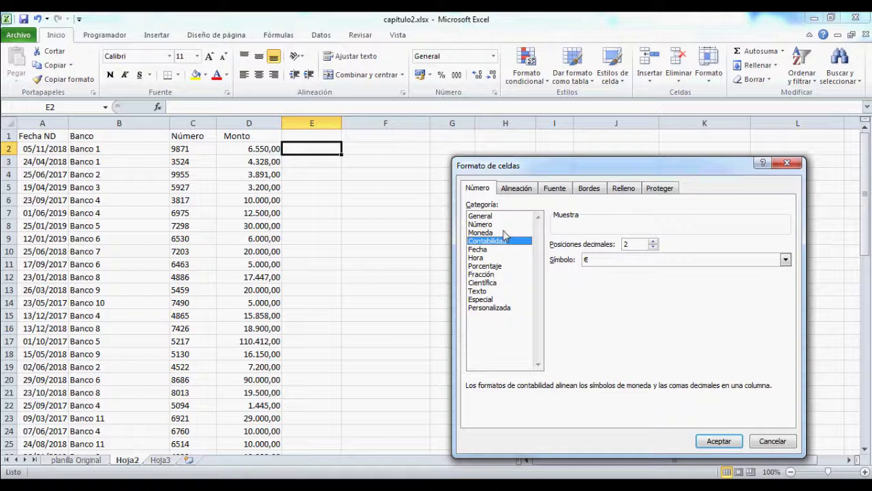
pyautogui.click(505, 232)
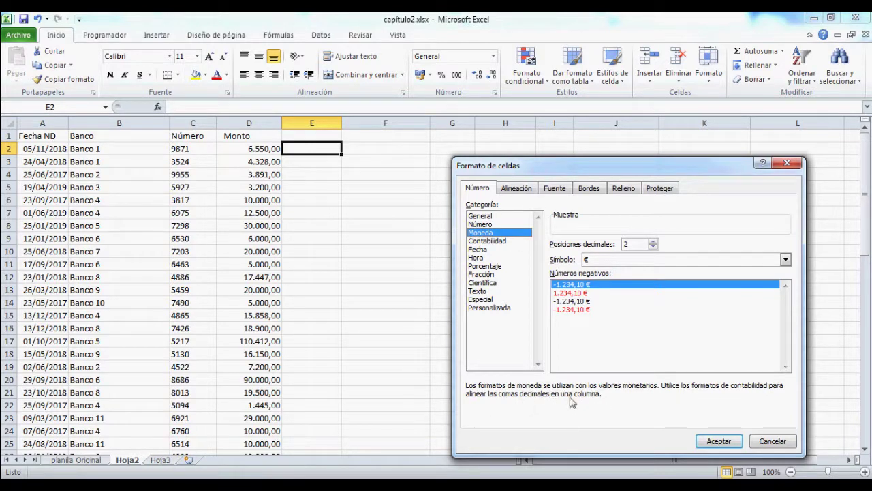
pyautogui.click(496, 241)
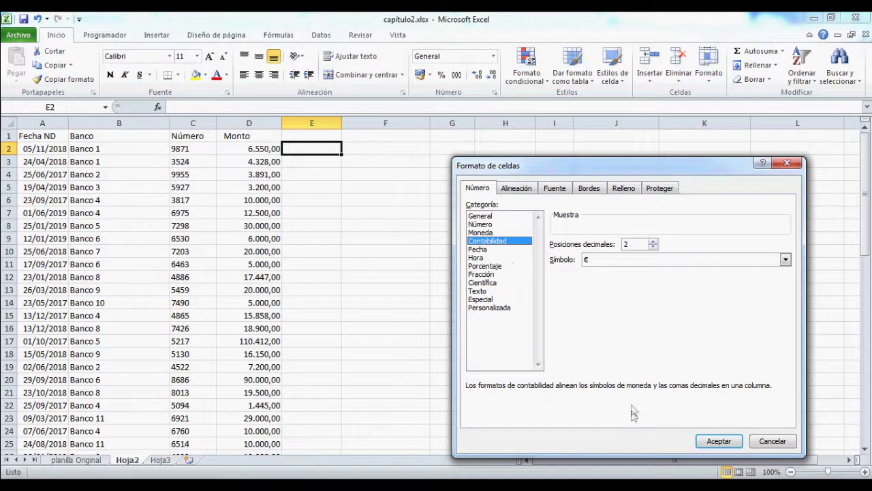
pyautogui.click(764, 442)
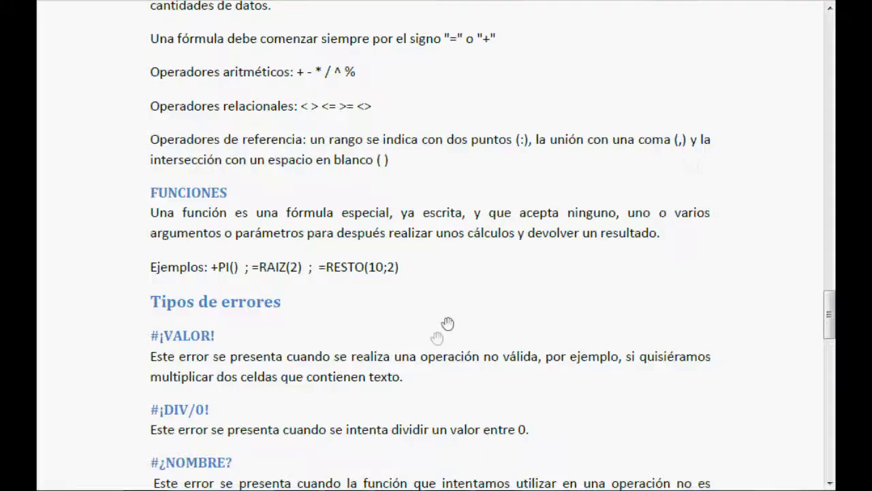
# Review the "Tipos de errores" section of the course document, examining the causes of each Excel error from #¡VALOR! to #¡NULO!
pyautogui.scroll(-5, 447, 320)
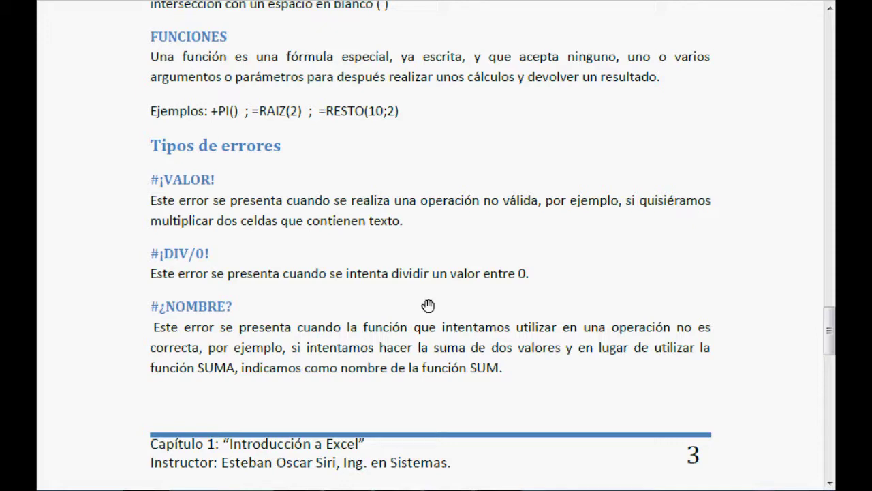
pyautogui.scroll(-3, 295, 289)
pyautogui.scroll(-10, 295, 286)
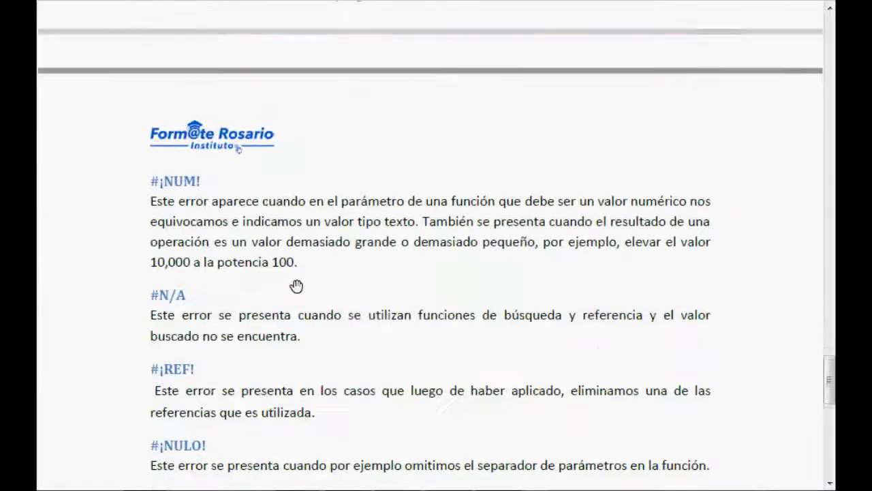
pyautogui.scroll(10, 316, 298)
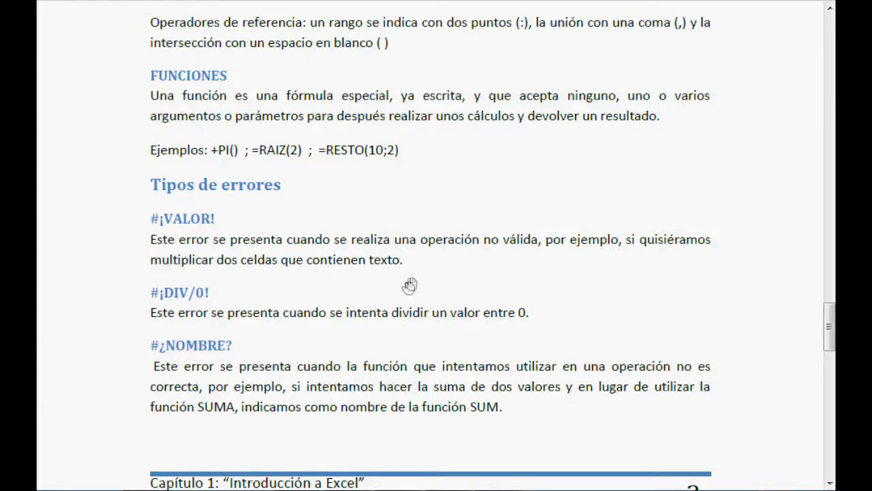
pyautogui.scroll(-3, 412, 282)
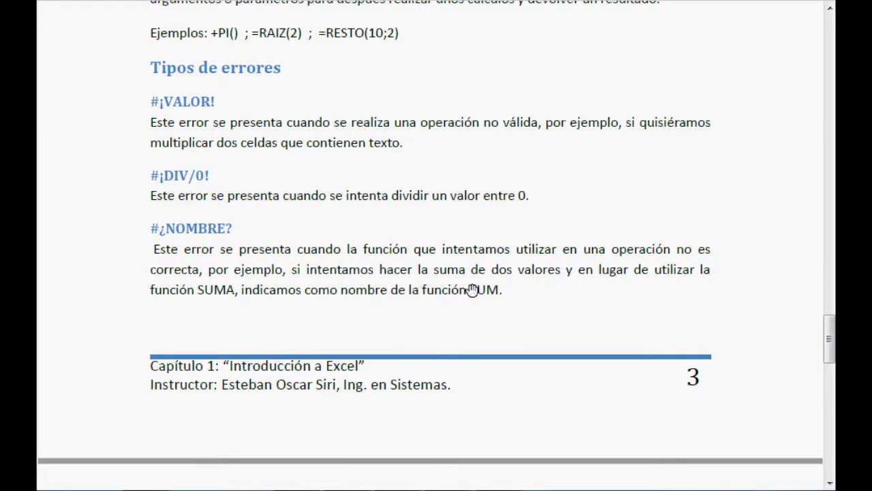
pyautogui.scroll(-3, 474, 302)
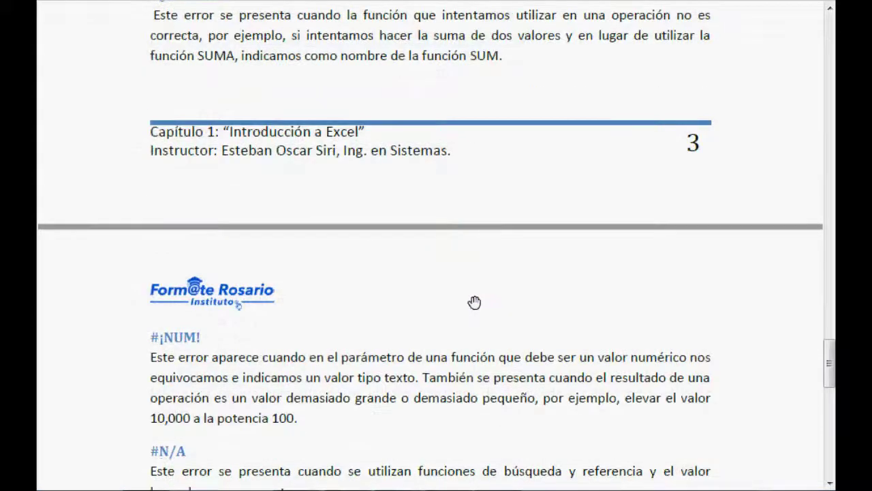
pyautogui.scroll(6, 474, 302)
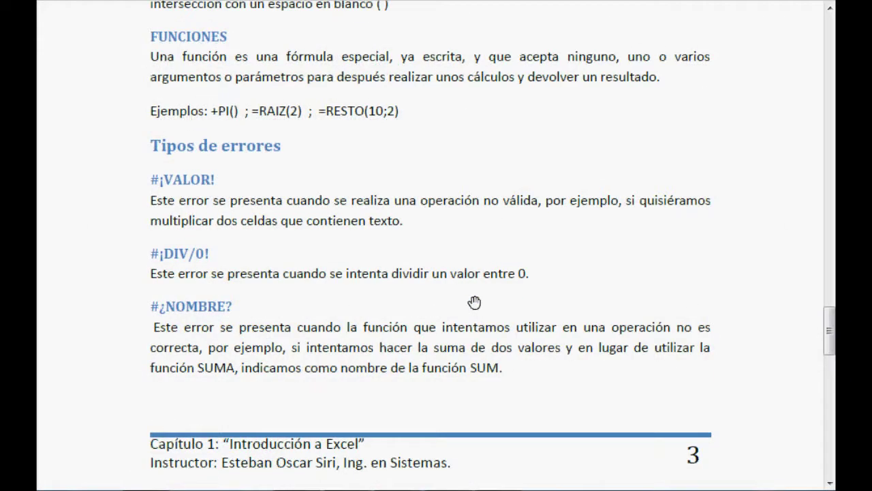